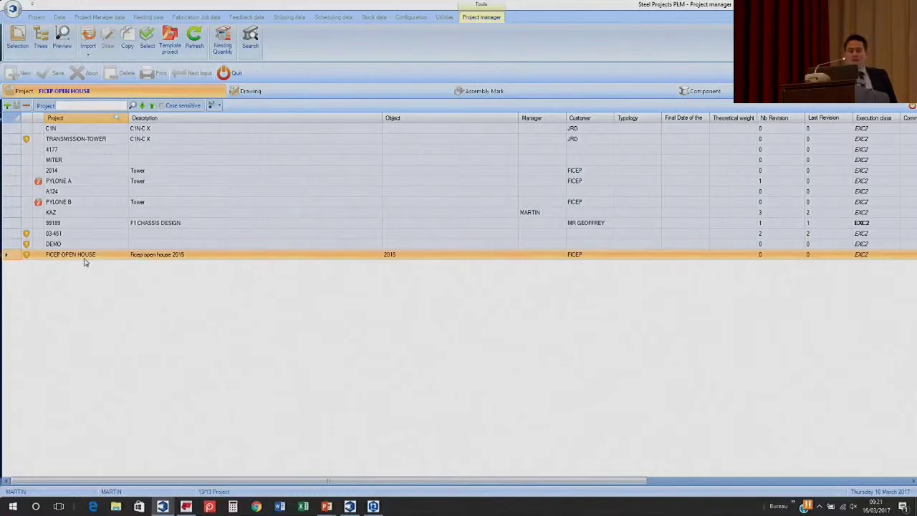
# - Open the FICEP OPEN HOUSE project record and review its general data, including the manager and origin fields
pyautogui.doubleClick(83, 256)
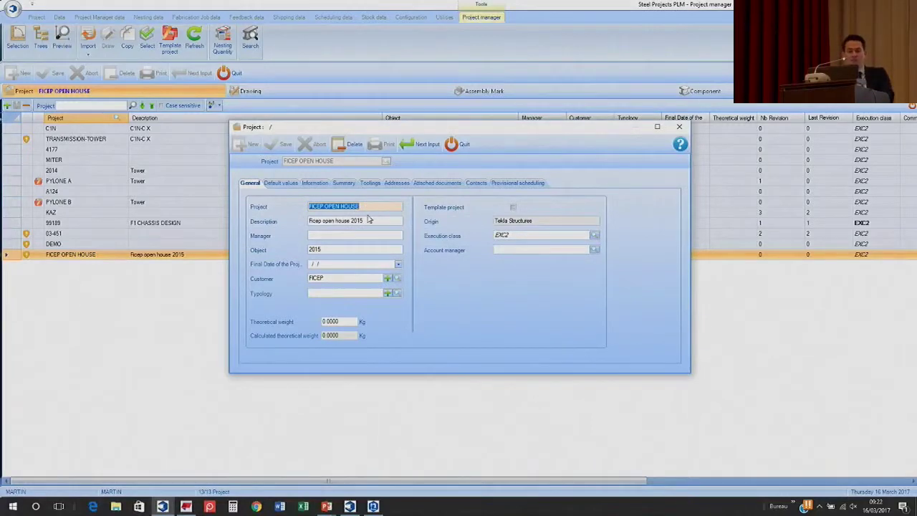
pyautogui.click(343, 236)
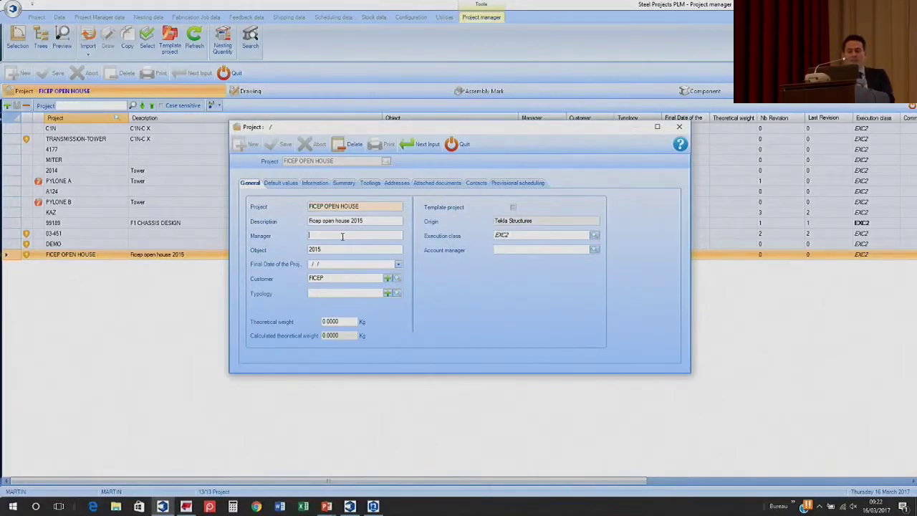
pyautogui.moveTo(552, 222); pyautogui.dragTo(492, 222)
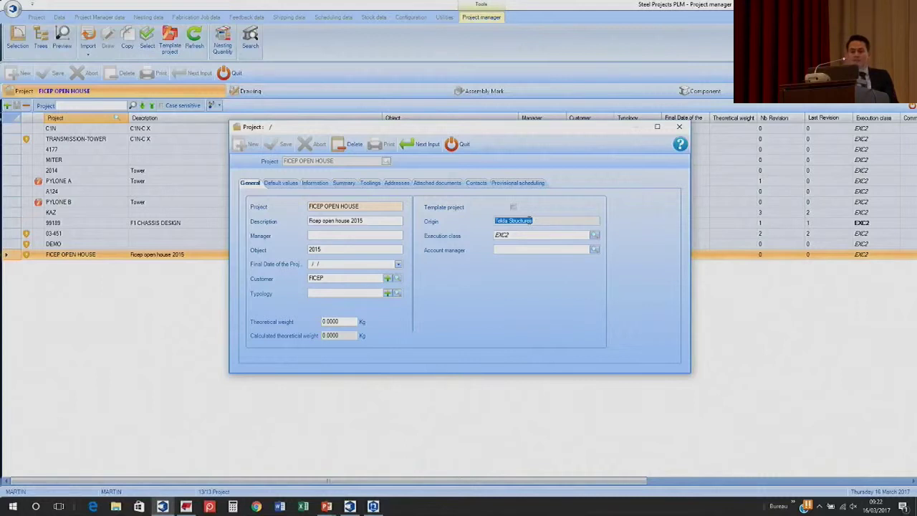
# - Review the project's information data: weight, surface, and the component and assembly mark quantities
pyautogui.click(316, 182)
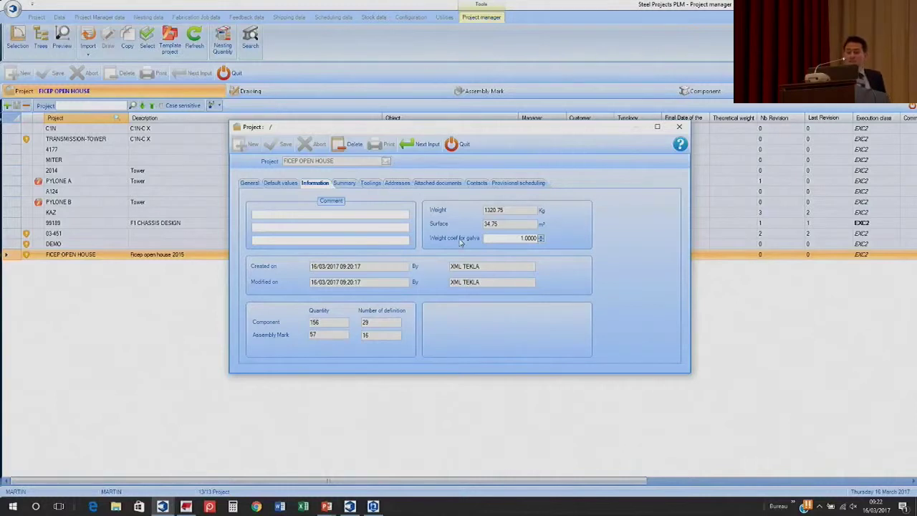
pyautogui.click(511, 211)
pyautogui.click(500, 224)
pyautogui.doubleClick(500, 224)
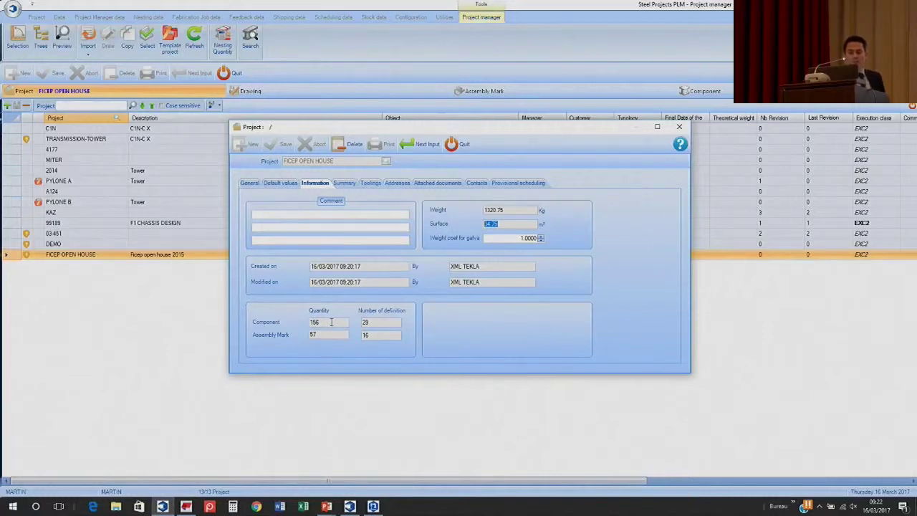
pyautogui.doubleClick(331, 321)
pyautogui.doubleClick(313, 335)
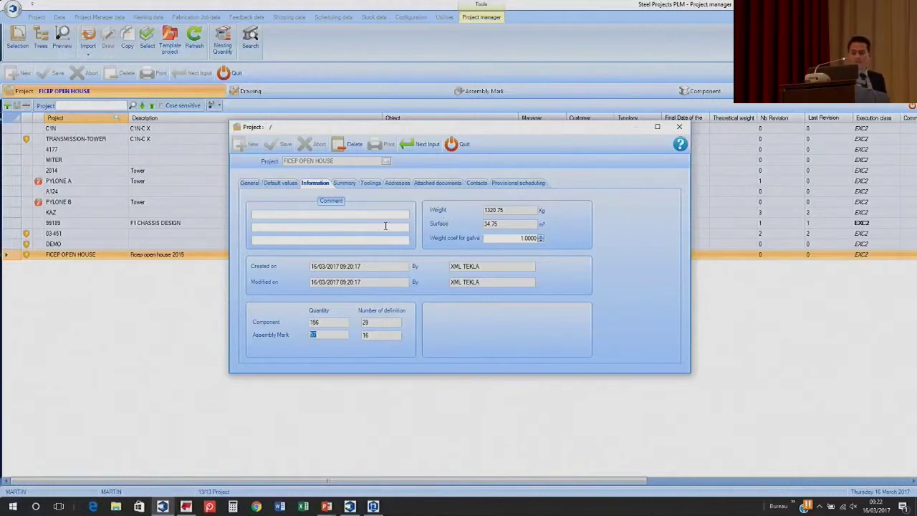
# - View the project's profile summary and switch the profile category chart from Quantity to Weight
pyautogui.click(343, 183)
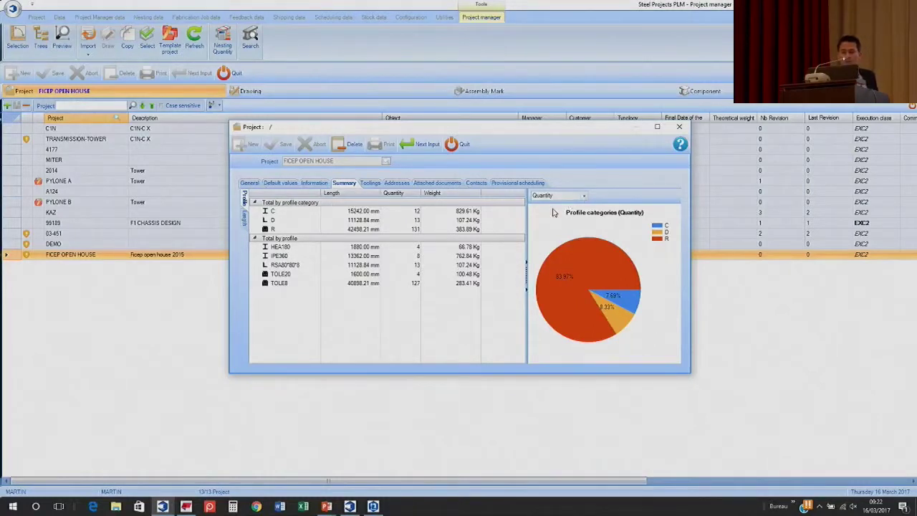
pyautogui.moveTo(582, 301)
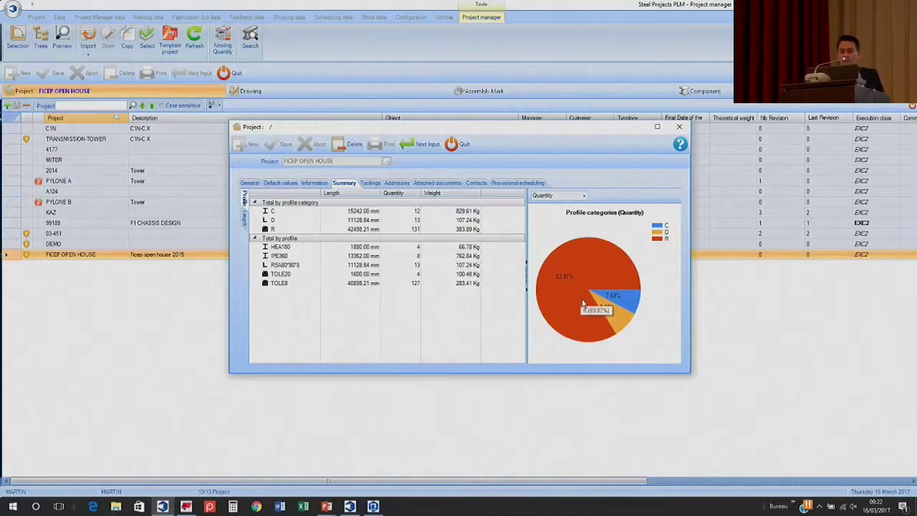
pyautogui.click(564, 195)
pyautogui.click(570, 219)
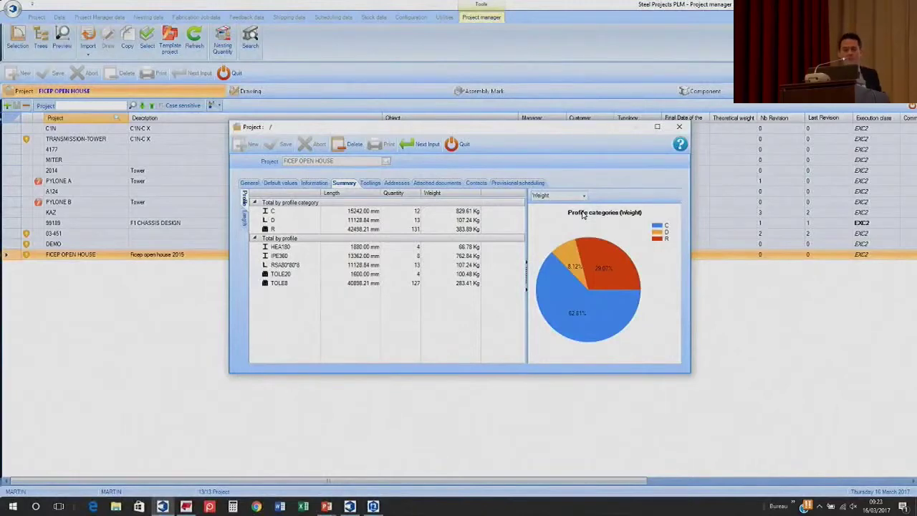
# - Review the project's tooling operations and attached documents, and close the project record
pyautogui.click(370, 183)
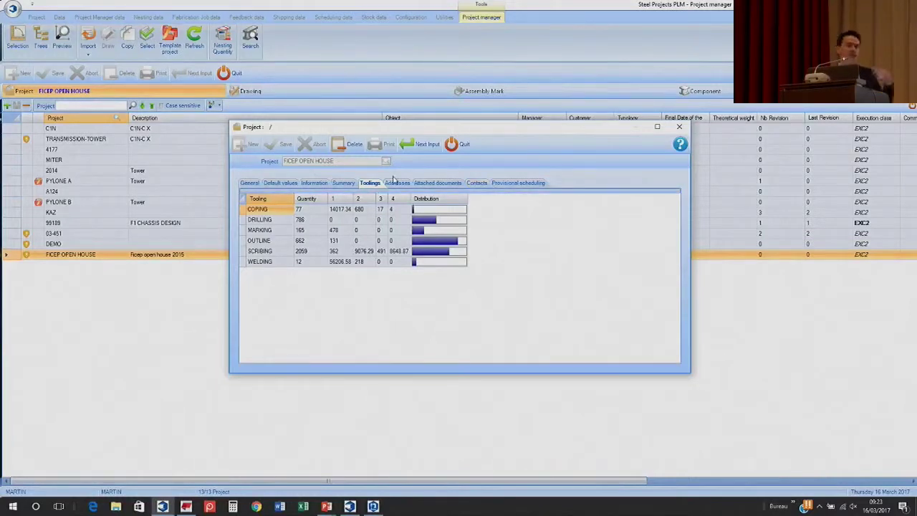
pyautogui.click(433, 184)
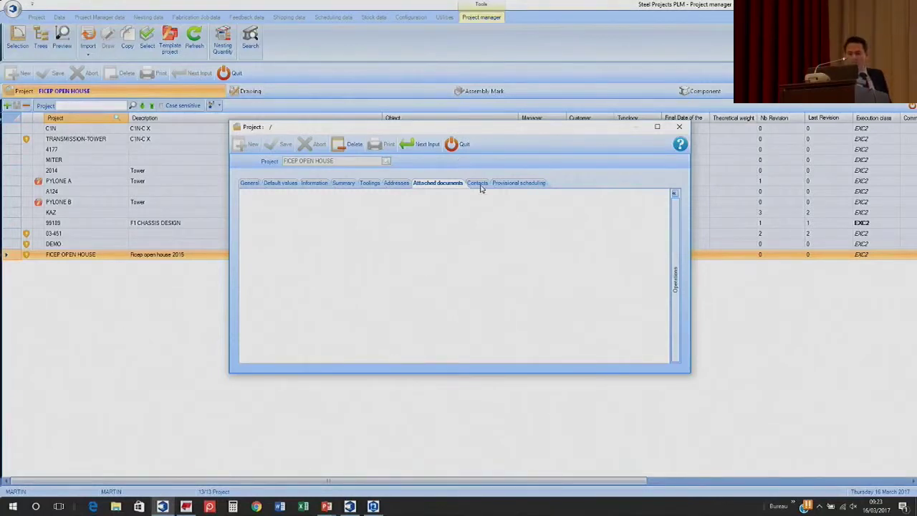
pyautogui.click(680, 129)
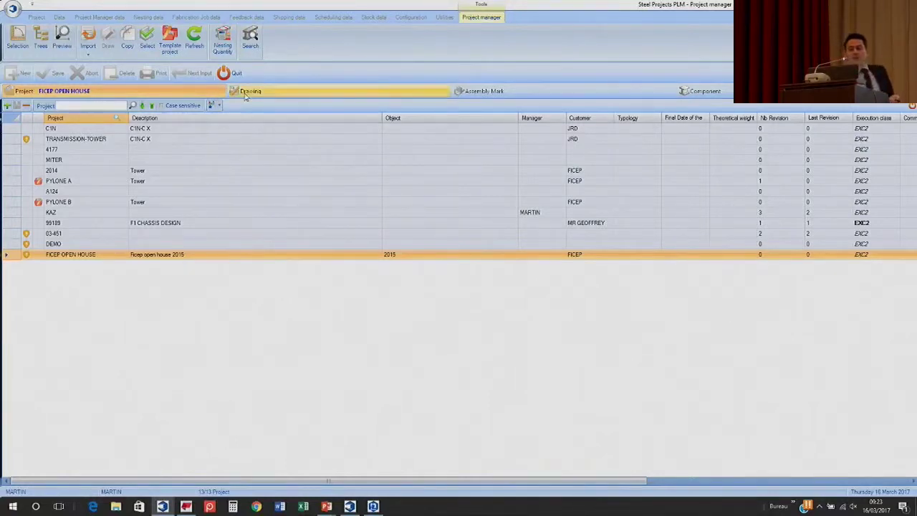
# - Look through the FICEP OPEN HOUSE project's drawing, assembly mark and component lists
pyautogui.click(304, 92)
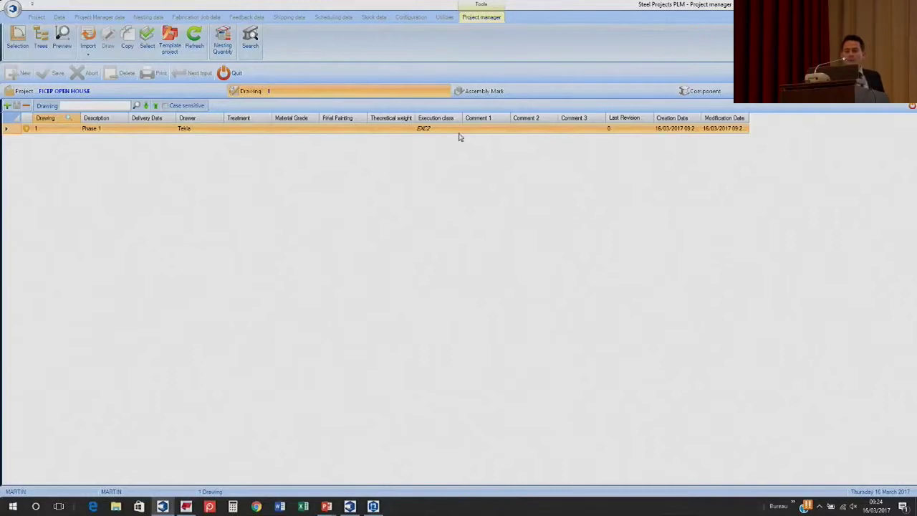
pyautogui.click(529, 91)
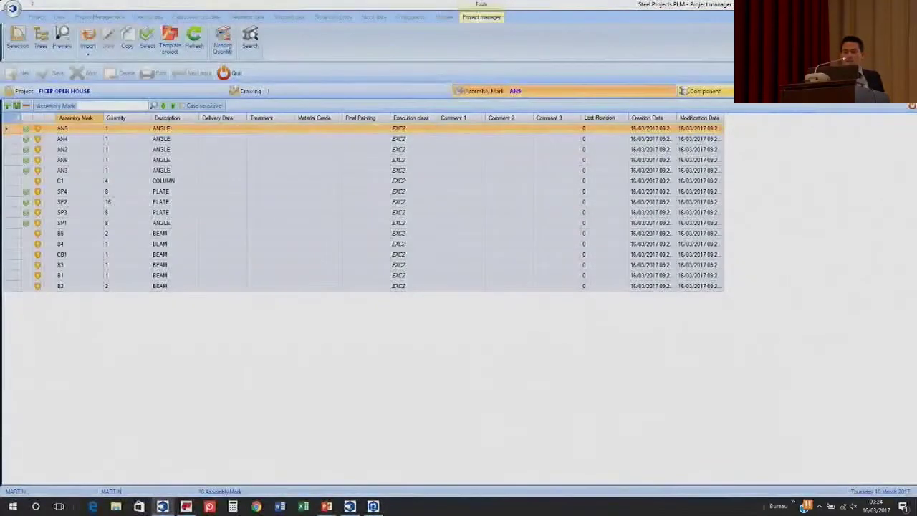
pyautogui.click(705, 91)
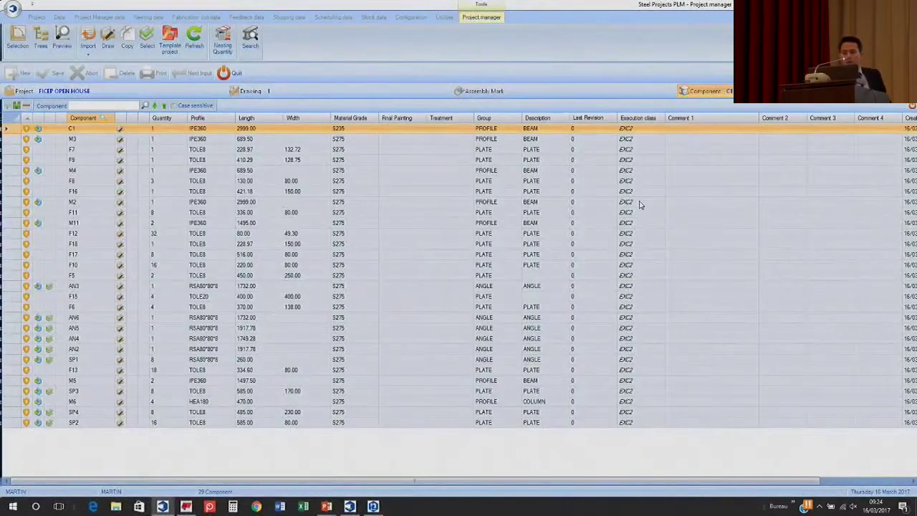
# - Turn on the preview for the assembly marks and examine beam B2 in 3D
pyautogui.click(515, 91)
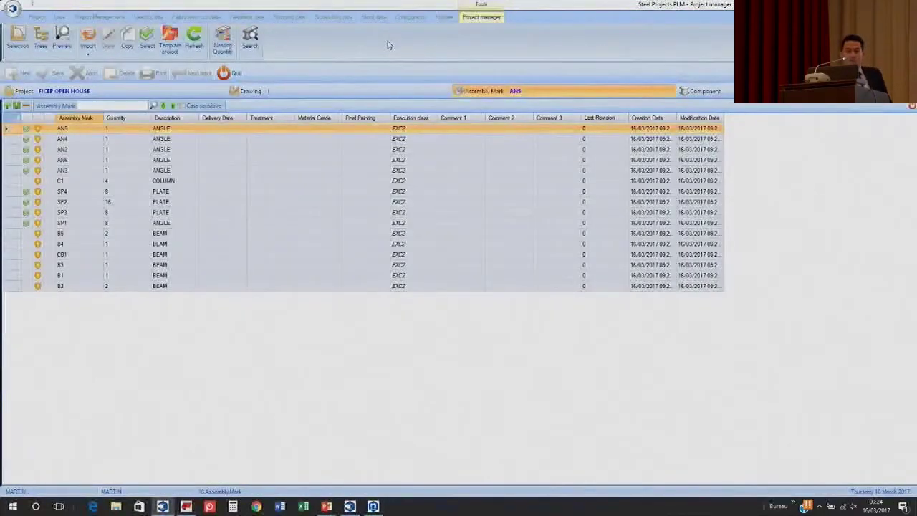
pyautogui.click(61, 37)
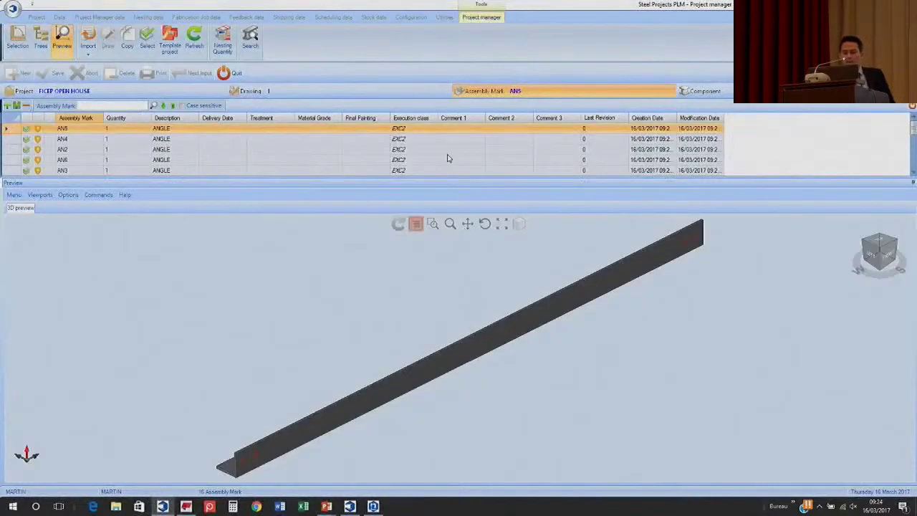
pyautogui.scroll(-5, 446, 165)
pyautogui.click(444, 171)
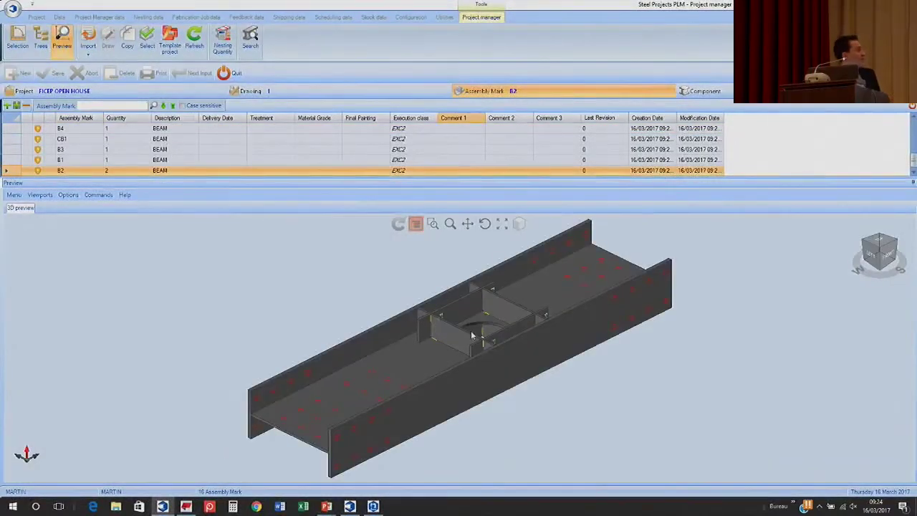
pyautogui.scroll(5, 486, 332)
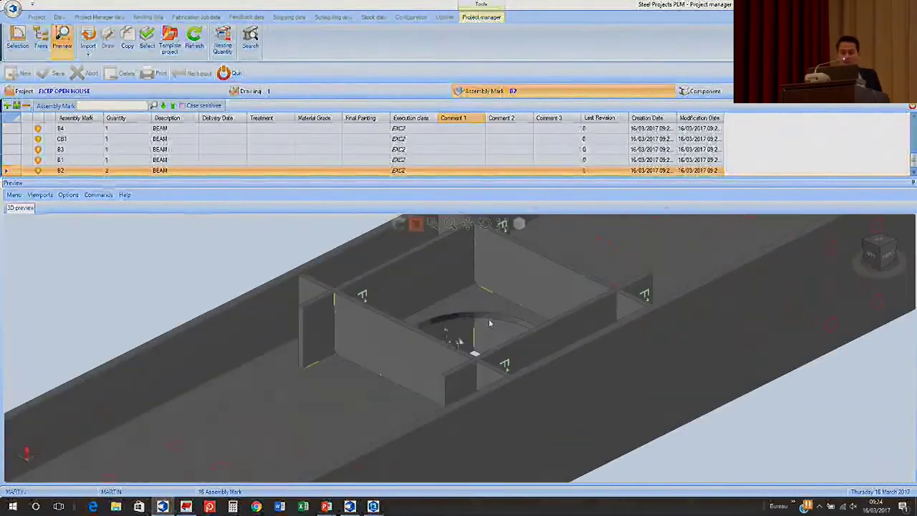
pyautogui.scroll(-5, 489, 324)
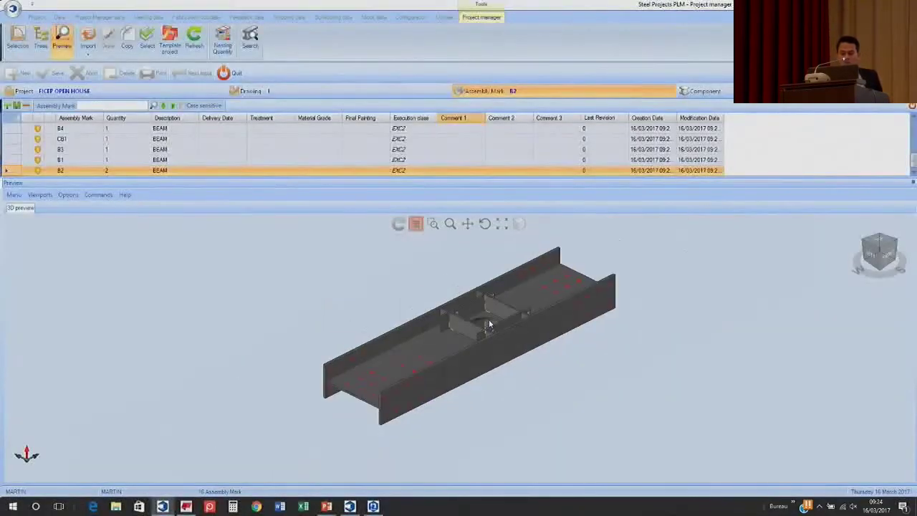
# - Examine B2 in 3D from above, inspecting its holes, welded stiffener plates and web opening
pyautogui.click(484, 224)
pyautogui.moveTo(488, 244); pyautogui.dragTo(520, 229)
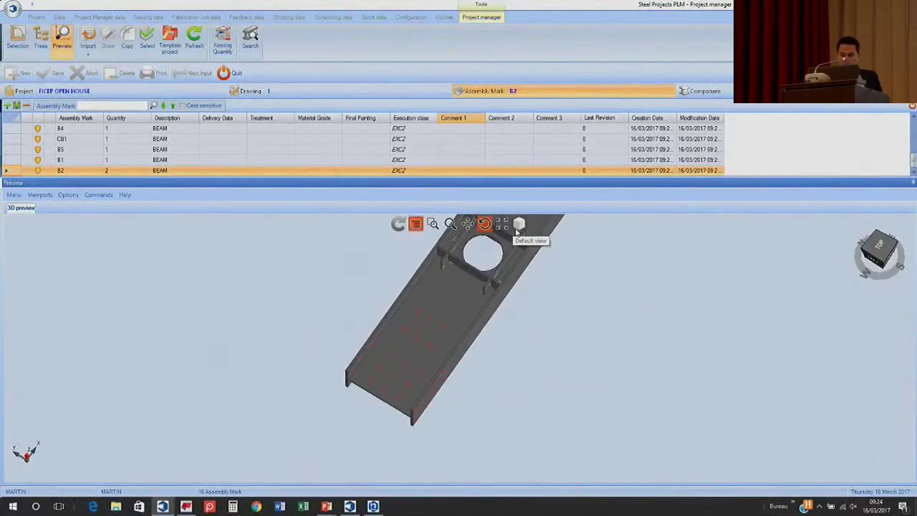
pyautogui.click(467, 223)
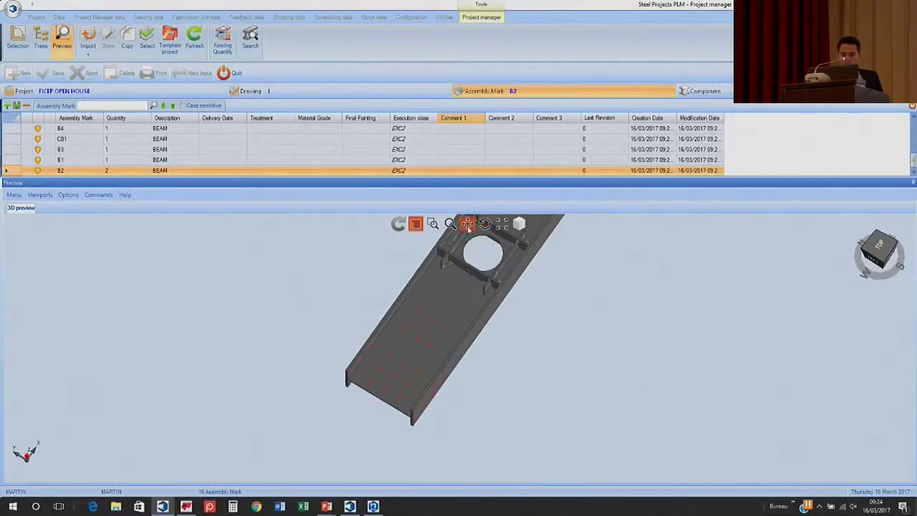
pyautogui.scroll(-3, 441, 364)
pyautogui.moveTo(468, 402); pyautogui.dragTo(436, 367)
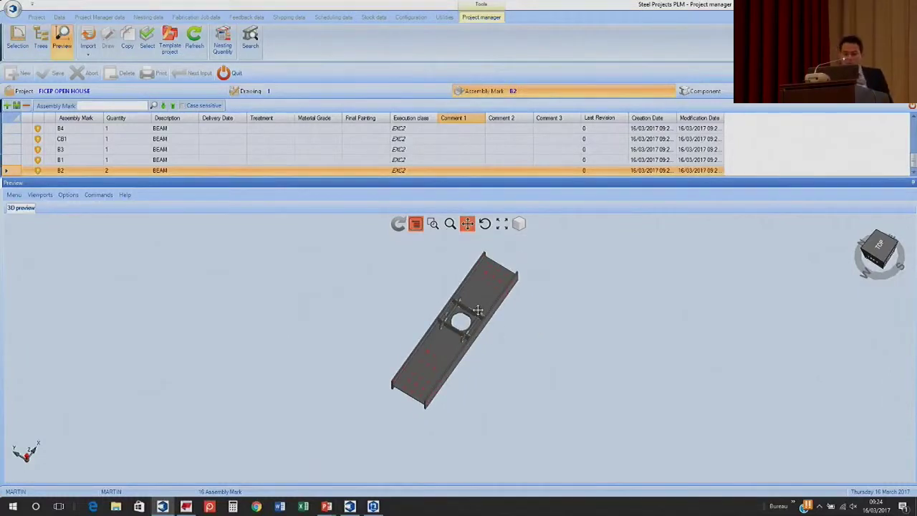
pyautogui.scroll(5, 448, 358)
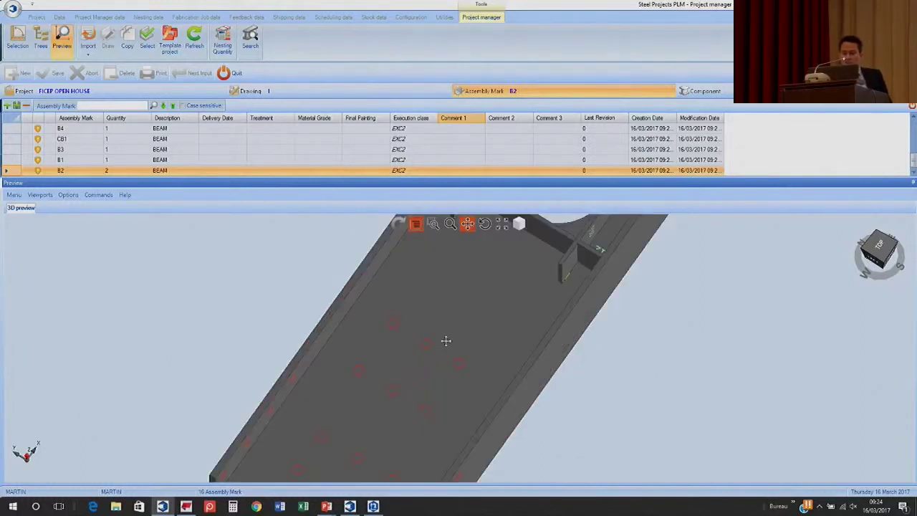
pyautogui.scroll(-3, 446, 358)
pyautogui.scroll(2, 483, 330)
pyautogui.scroll(-2, 484, 330)
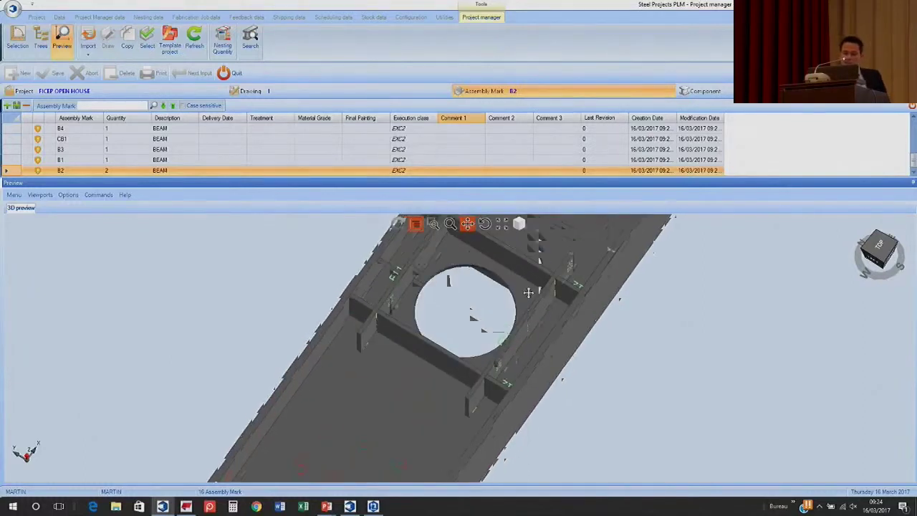
pyautogui.scroll(2, 514, 316)
pyautogui.moveTo(515, 316); pyautogui.dragTo(483, 370)
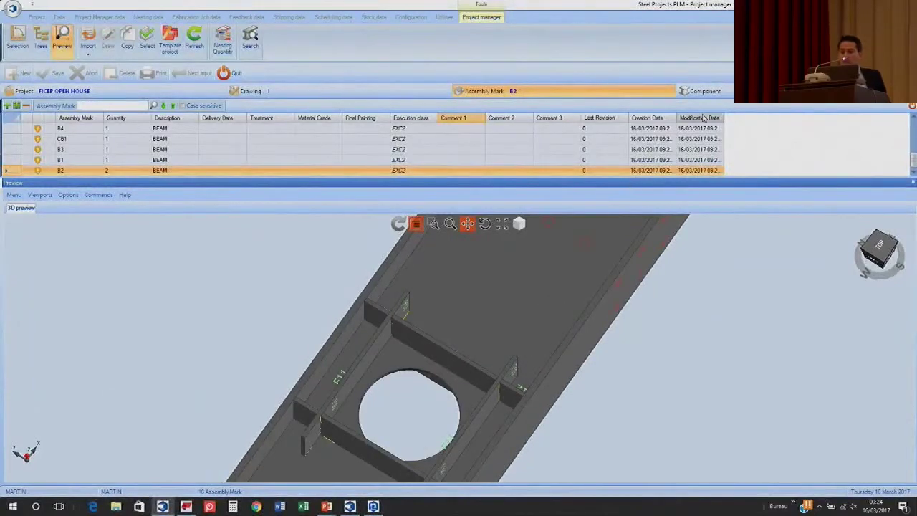
# - List the components of assembly B2 and inspect the scribing marks around the web opening of beam M11
pyautogui.click(722, 93)
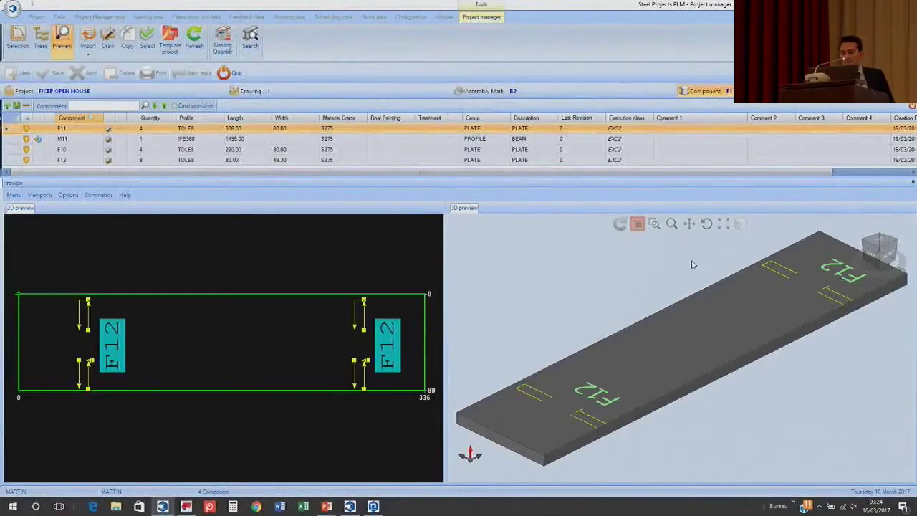
pyautogui.click(539, 139)
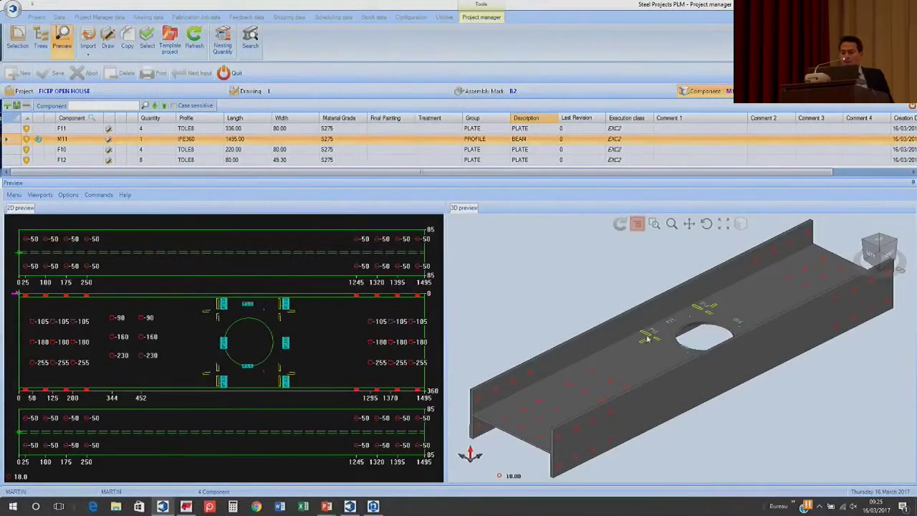
pyautogui.scroll(5, 646, 338)
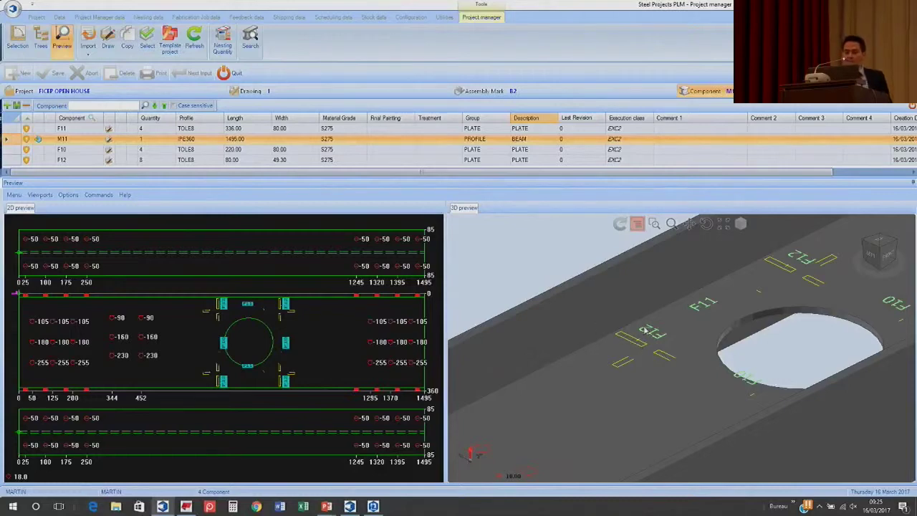
pyautogui.scroll(-3, 600, 308)
pyautogui.scroll(-3, 599, 309)
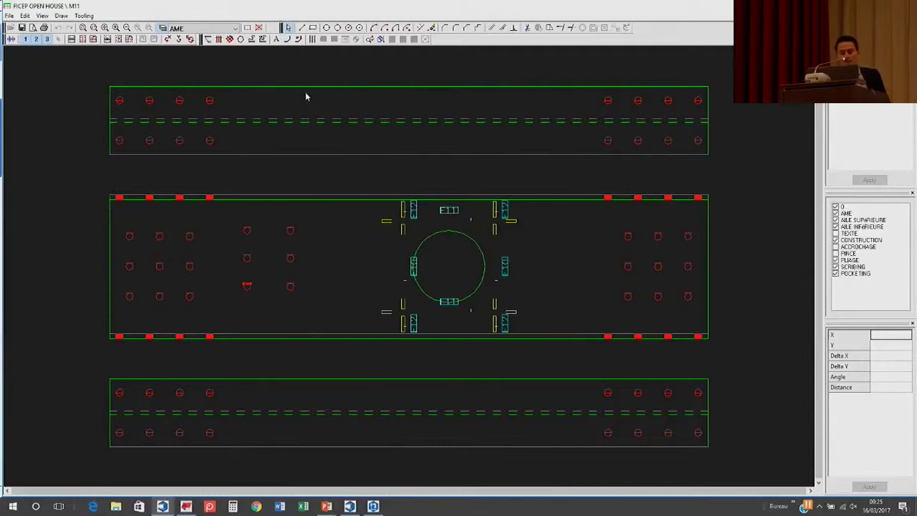
# - Check beam M11's geometry in the drawing editor and close the editor
pyautogui.click(722, 190)
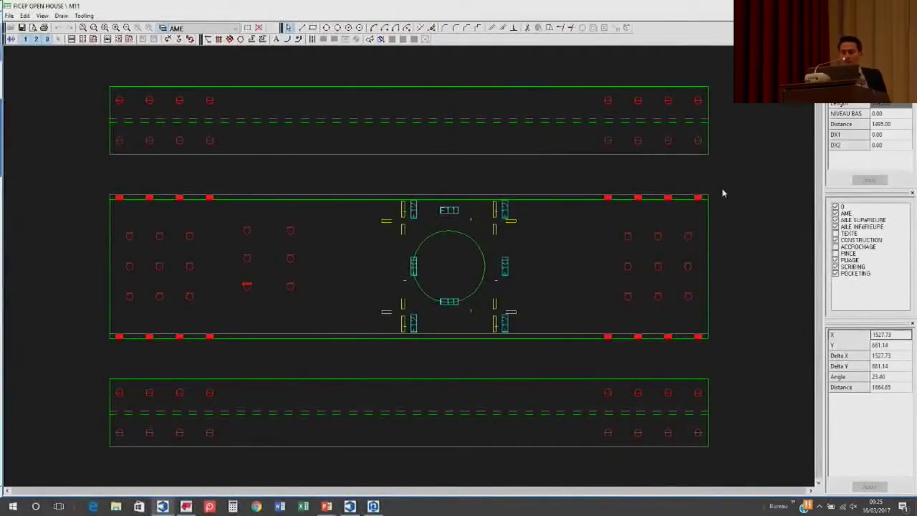
pyautogui.hotkey('alt', 'F4')
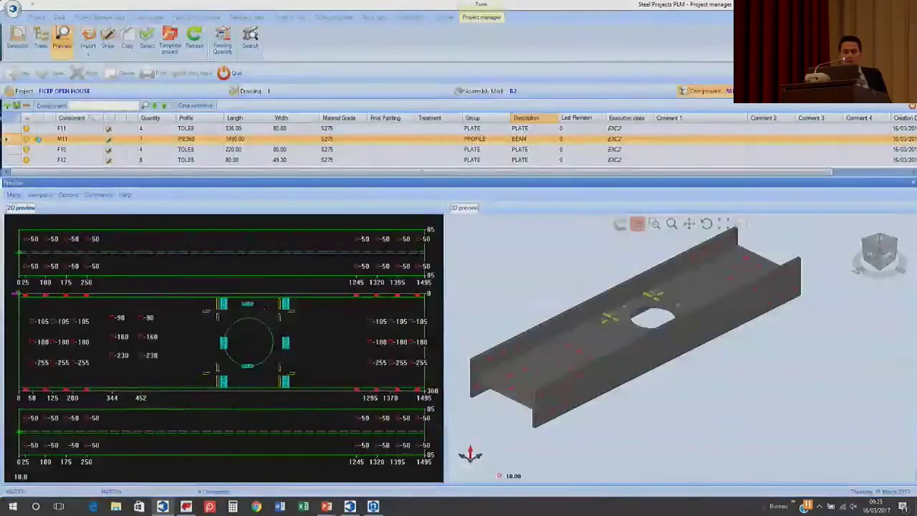
# - Return to the project list with the preview off and create a revision of FICEP OPEN HOUSE with description 1
pyautogui.click(132, 90)
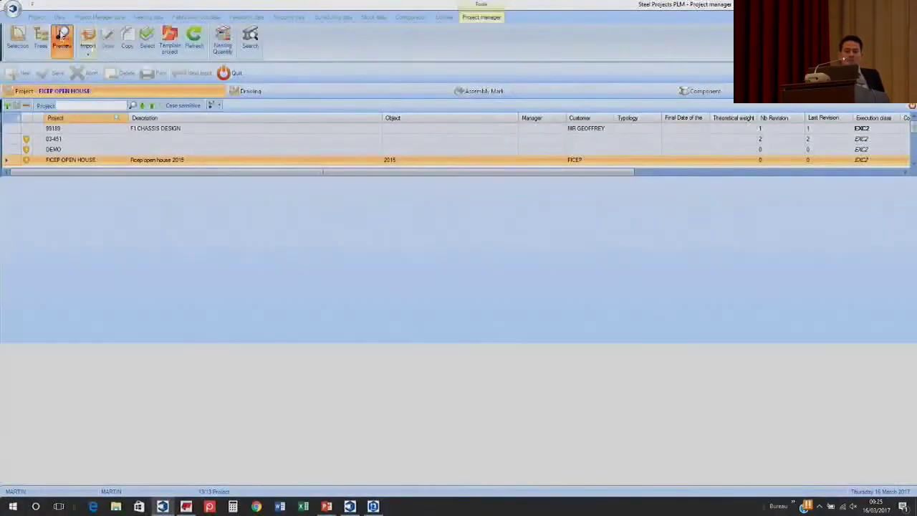
pyautogui.click(62, 36)
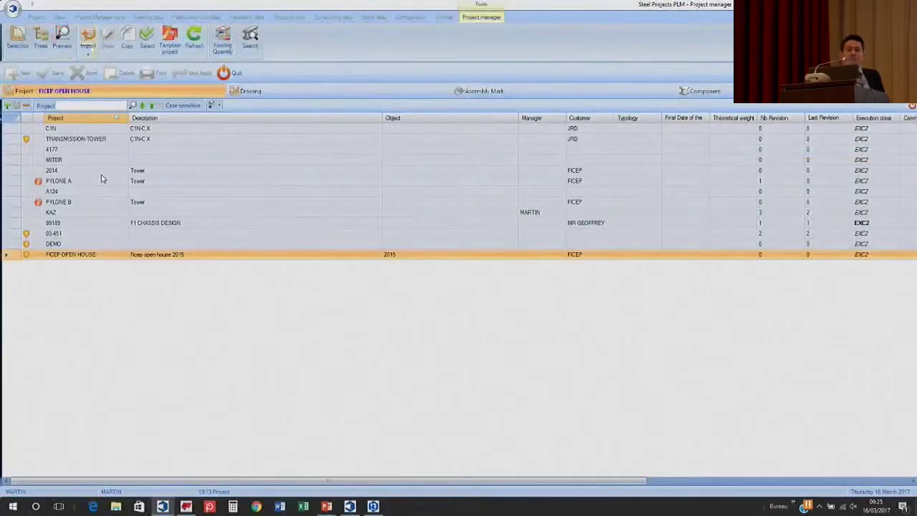
pyautogui.rightClick(101, 255)
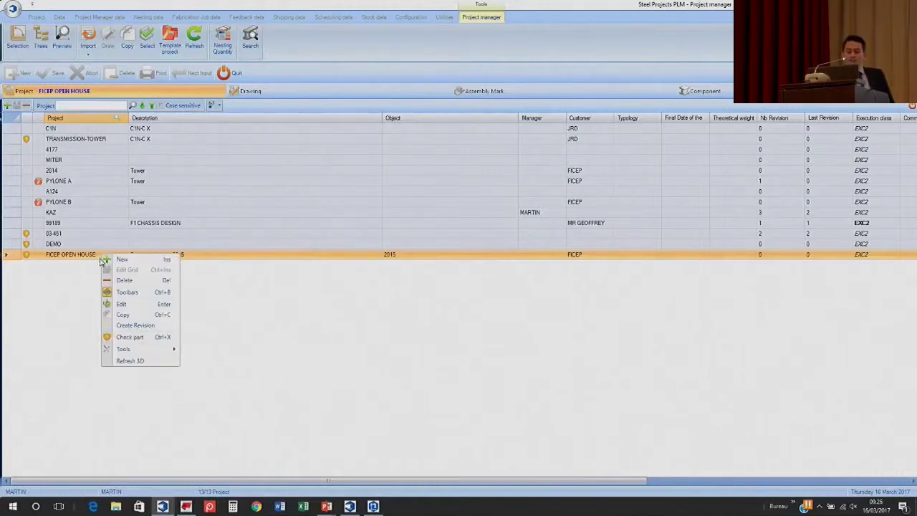
pyautogui.click(142, 326)
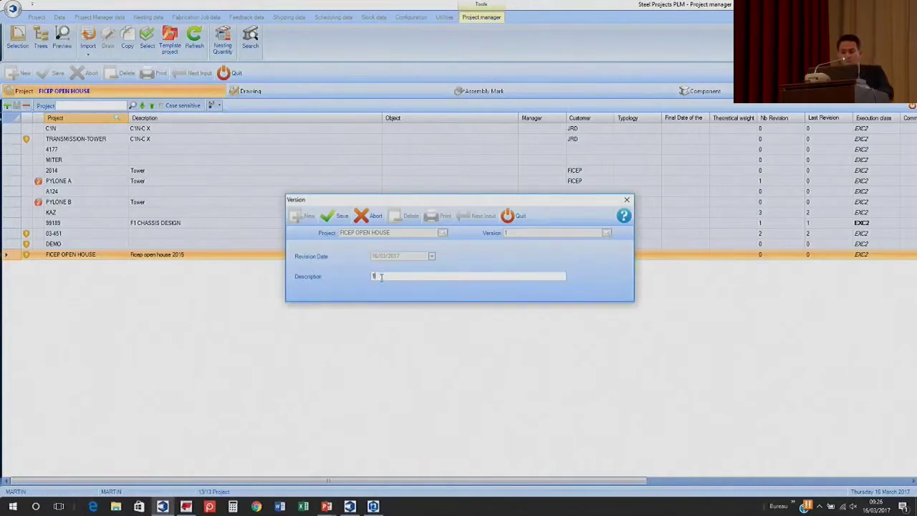
pyautogui.click(328, 215)
pyautogui.click(627, 199)
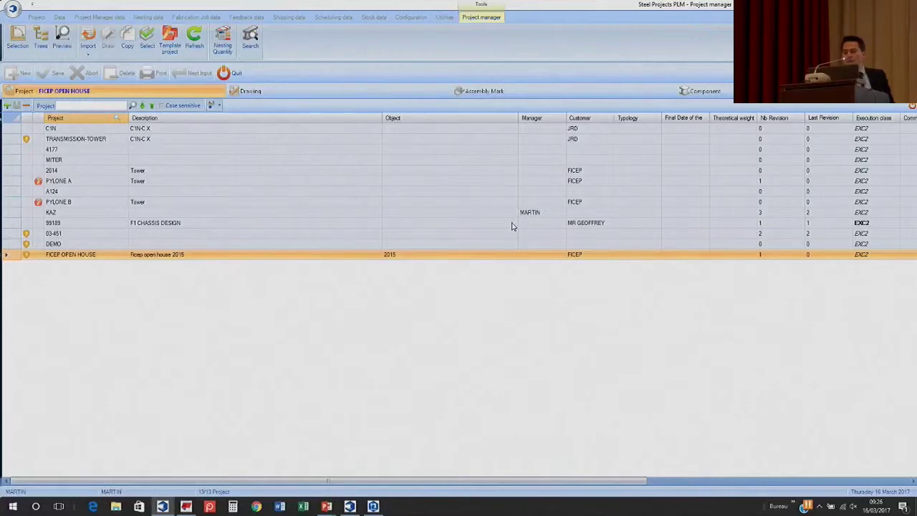
# - Turn the preview back on, list the components of assembly B2 and open beam M11 in the drawing editor
pyautogui.click(700, 91)
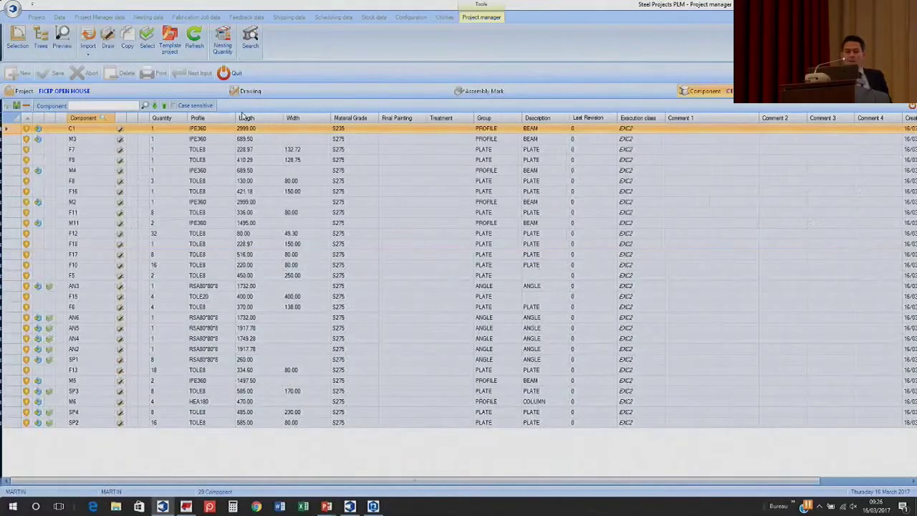
pyautogui.click(65, 39)
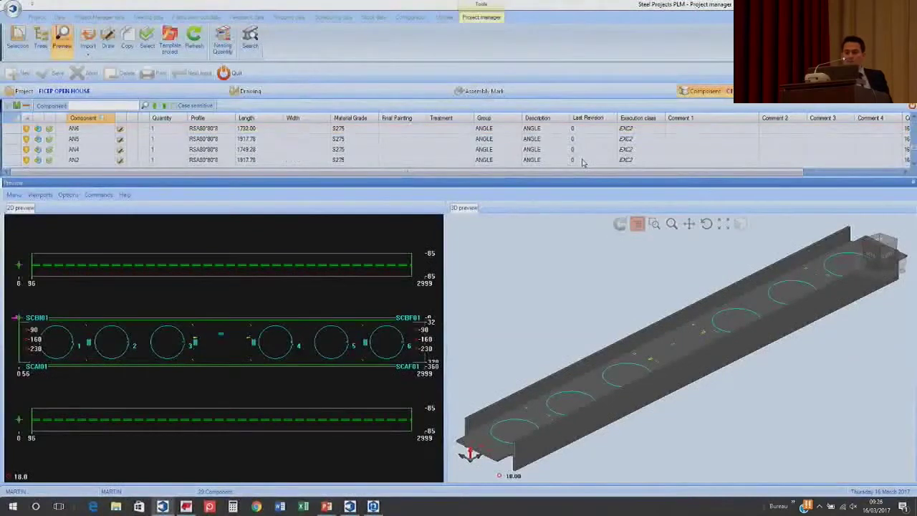
pyautogui.click(533, 91)
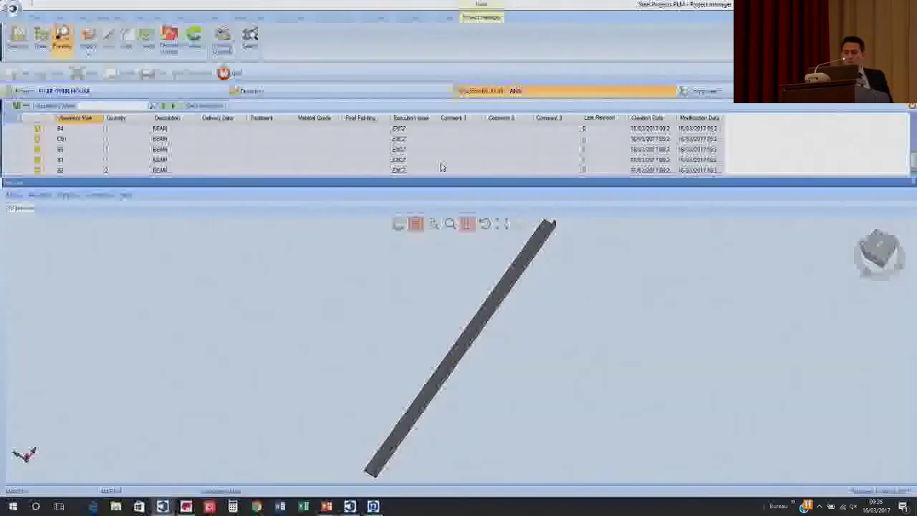
pyautogui.click(693, 91)
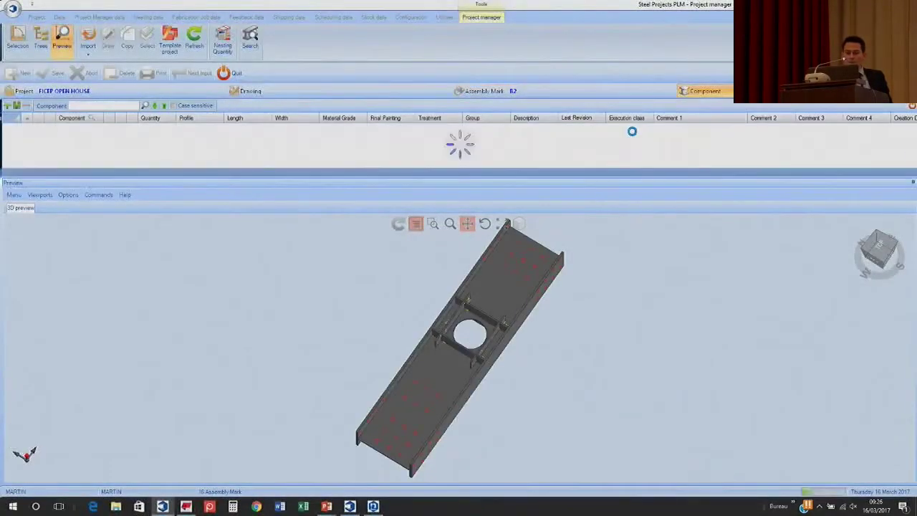
pyautogui.click(404, 159)
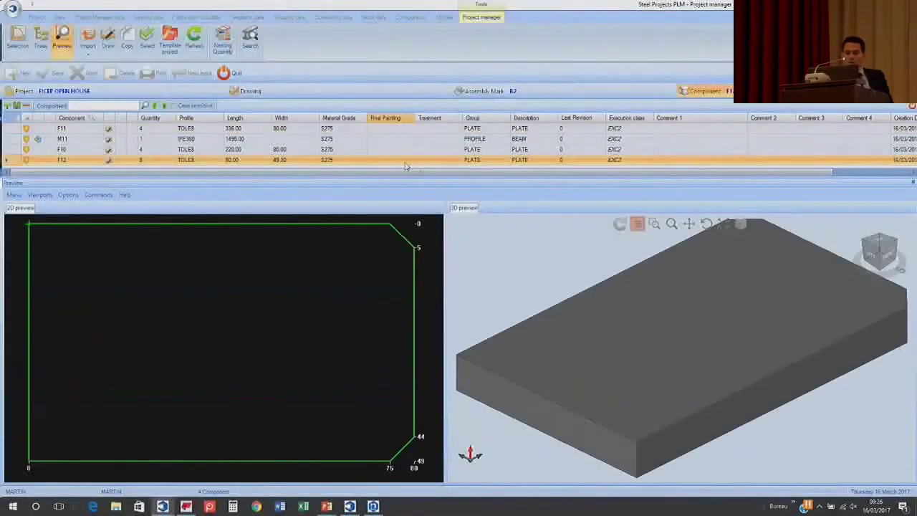
pyautogui.press('Up')
pyautogui.press('Up')
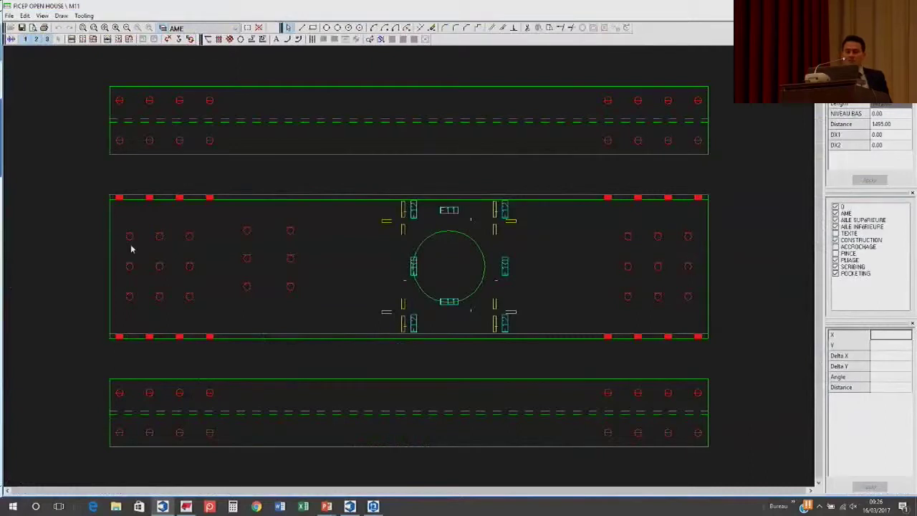
# - Set the diameter of M11's web hole at X 50, E 105 to 22 mm and close the drawing editor
pyautogui.click(129, 242)
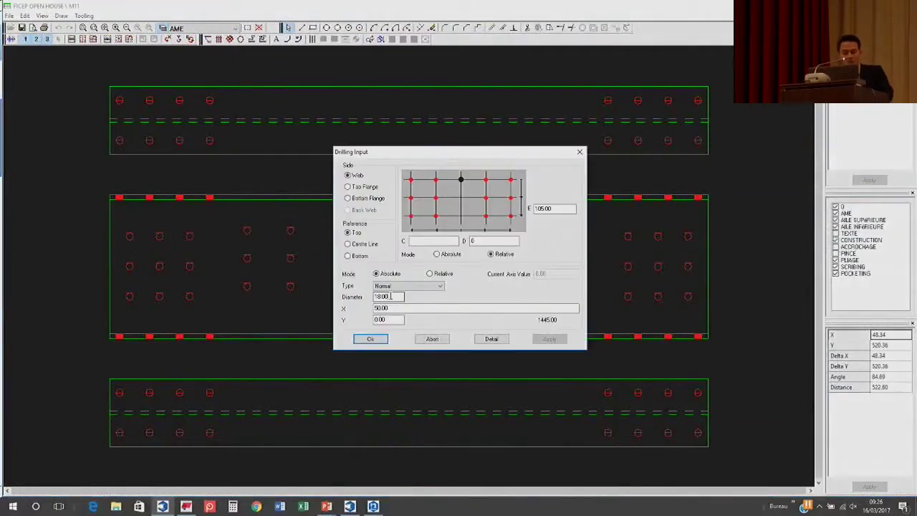
pyautogui.write('22')
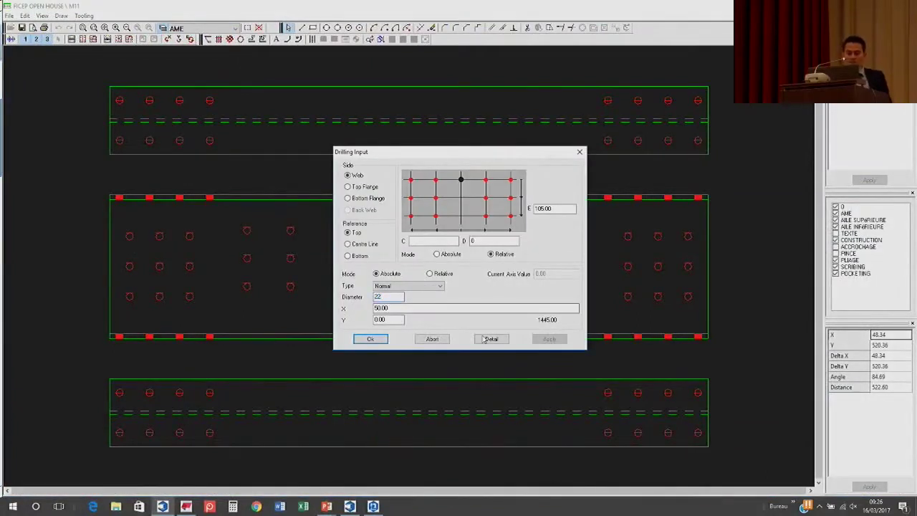
pyautogui.click(382, 341)
pyautogui.doubleClick(502, 5)
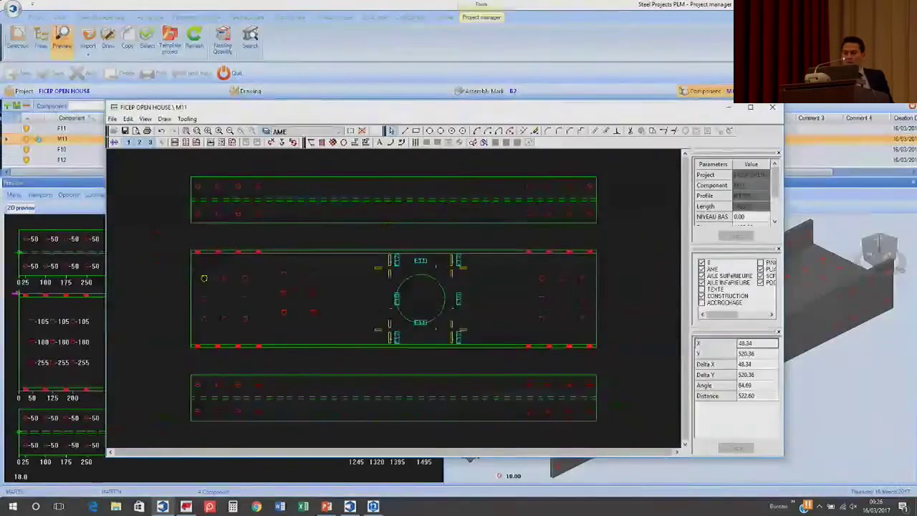
pyautogui.click(772, 108)
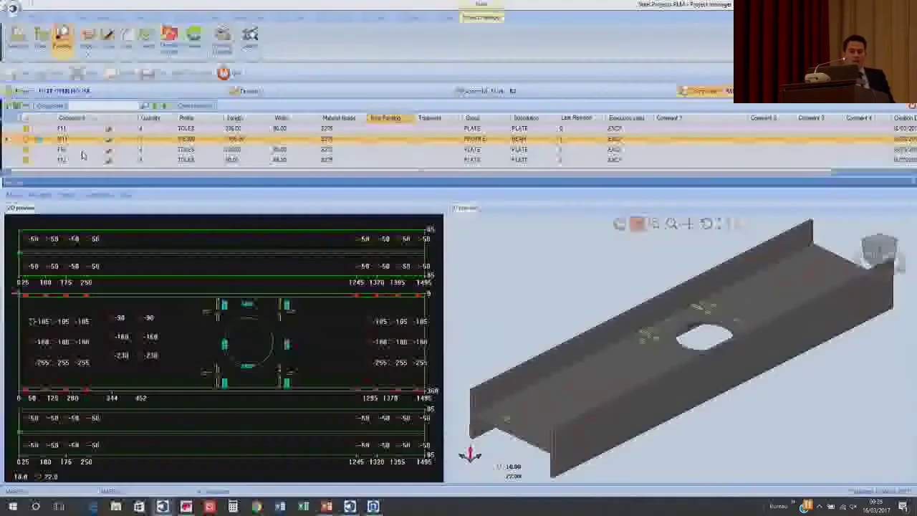
# - Open the version history of the FICEP OPEN HOUSE project and compare version 1 with version 0 in an enlarged comparison window
pyautogui.click(102, 94)
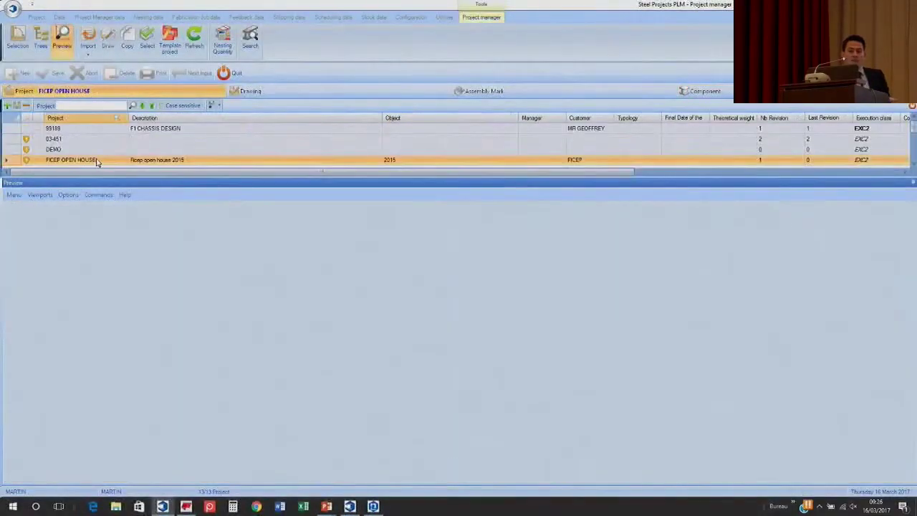
pyautogui.rightClick(99, 162)
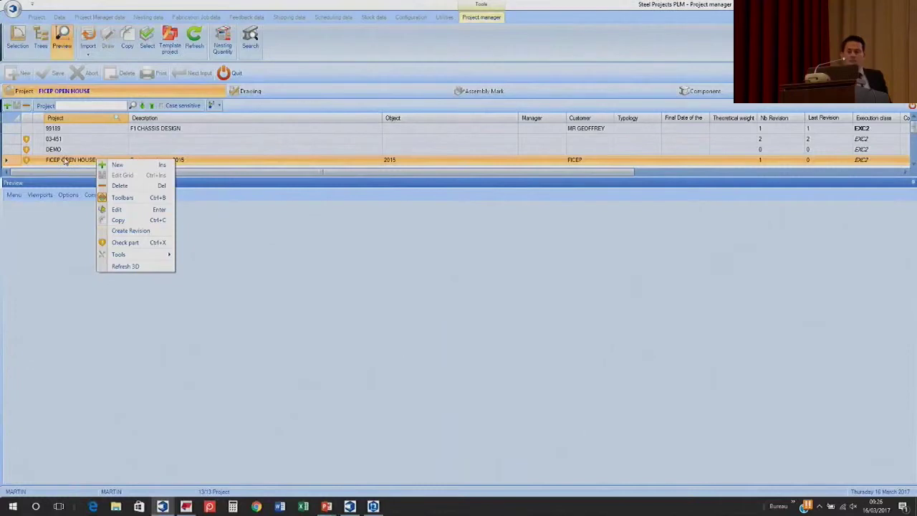
pyautogui.click(63, 160)
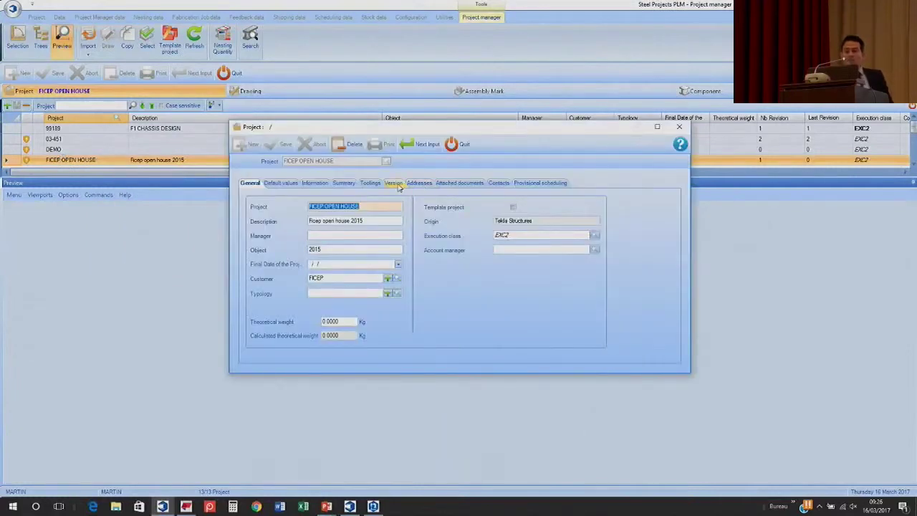
pyautogui.click(394, 183)
pyautogui.rightClick(370, 216)
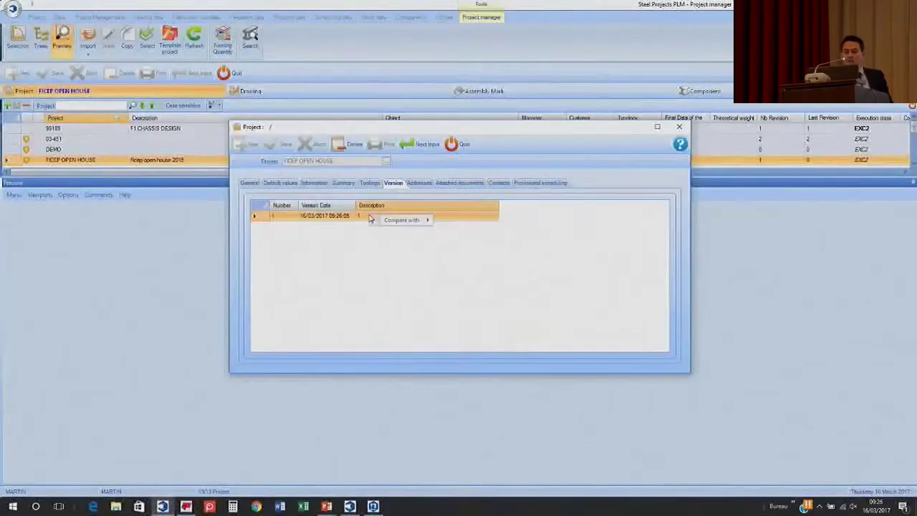
pyautogui.moveTo(406, 222)
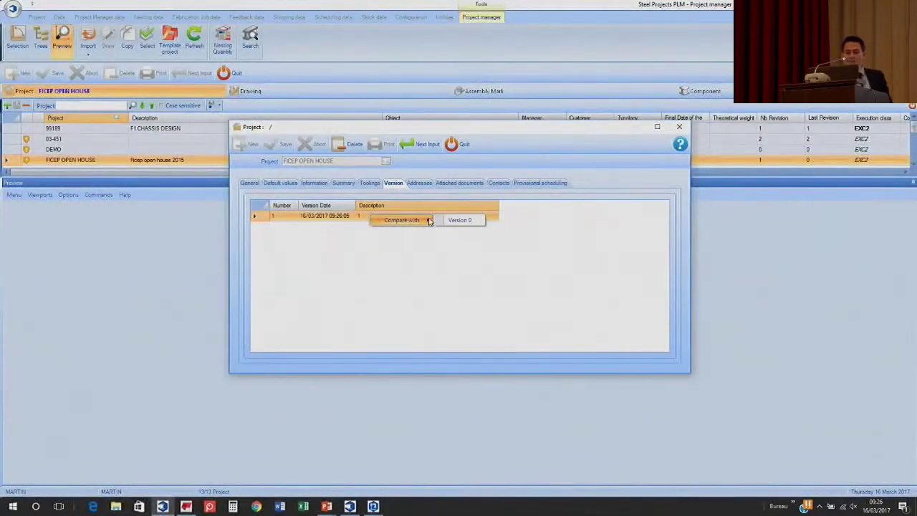
pyautogui.click(447, 220)
pyautogui.doubleClick(436, 143)
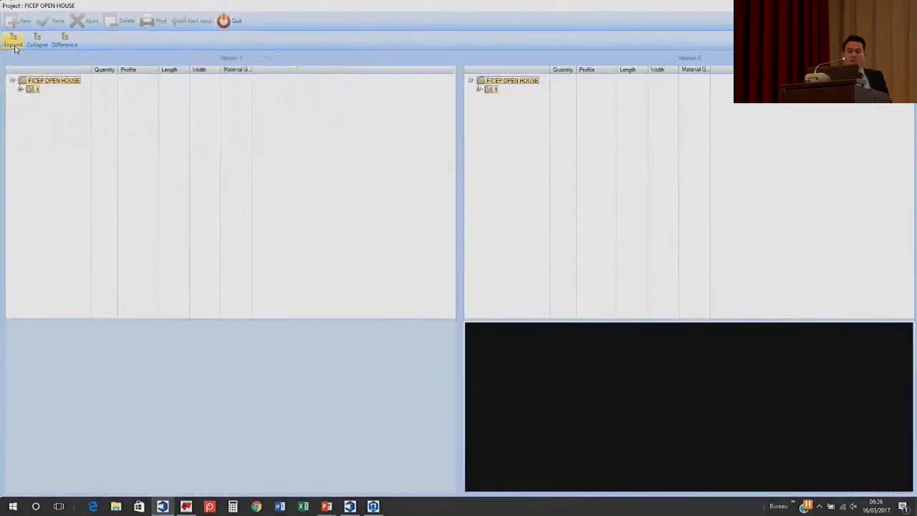
# - Expand both version trees, show only their differences, compare the M11 drawings, and close the comparison and project record
pyautogui.click(13, 39)
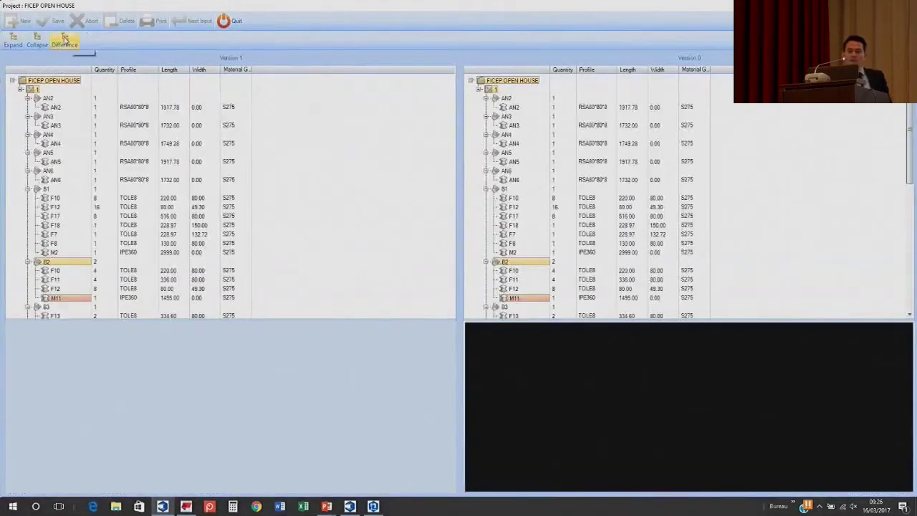
pyautogui.click(64, 39)
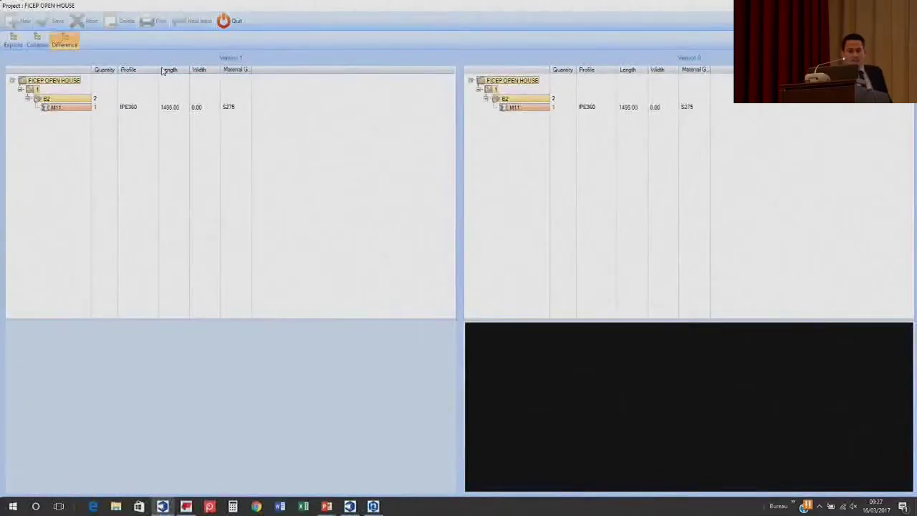
pyautogui.click(64, 107)
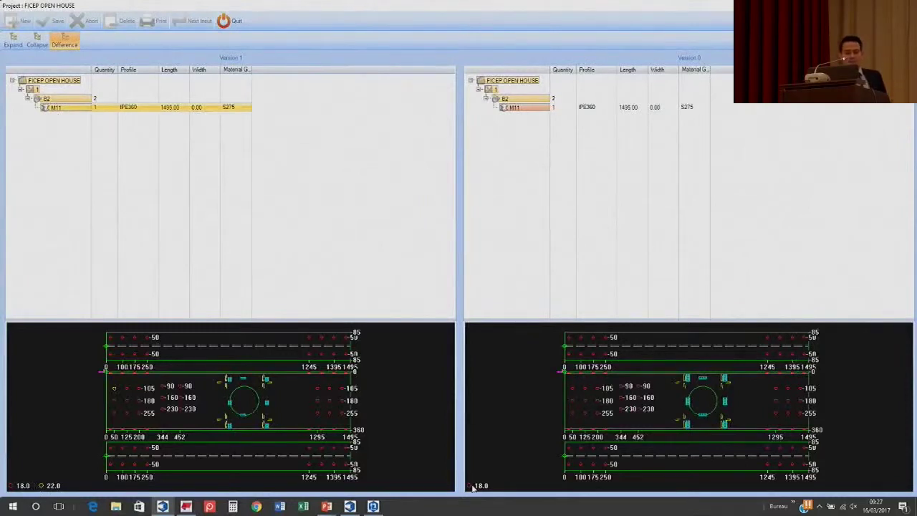
pyautogui.click(225, 21)
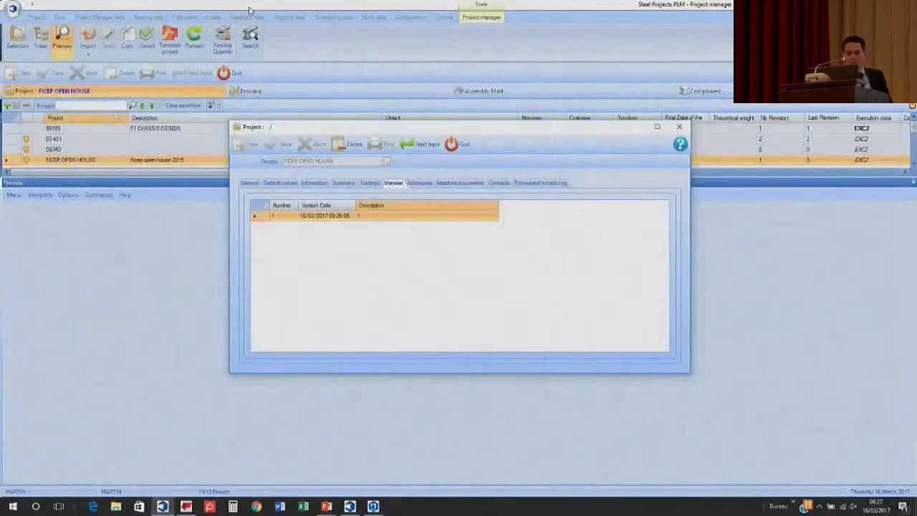
pyautogui.click(679, 126)
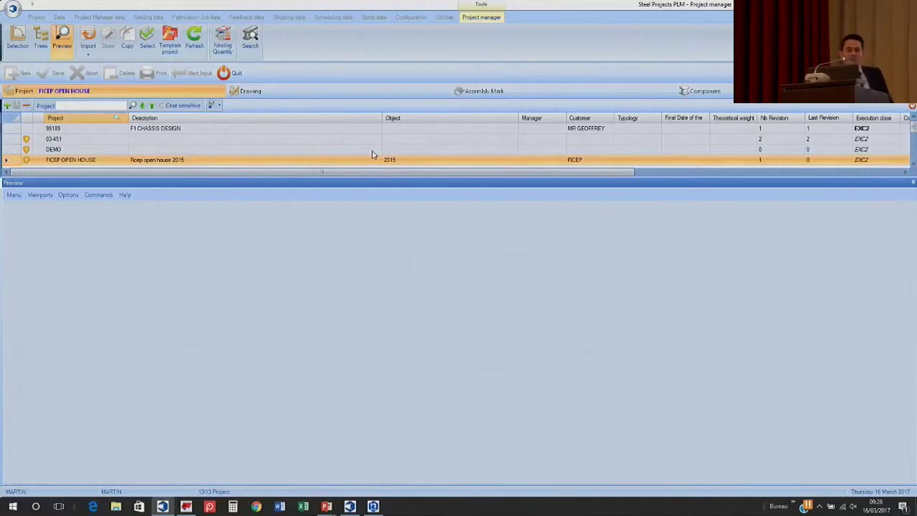
# - Run the part check on the whole FICEP OPEN HOUSE project and list its components
pyautogui.rightClick(120, 161)
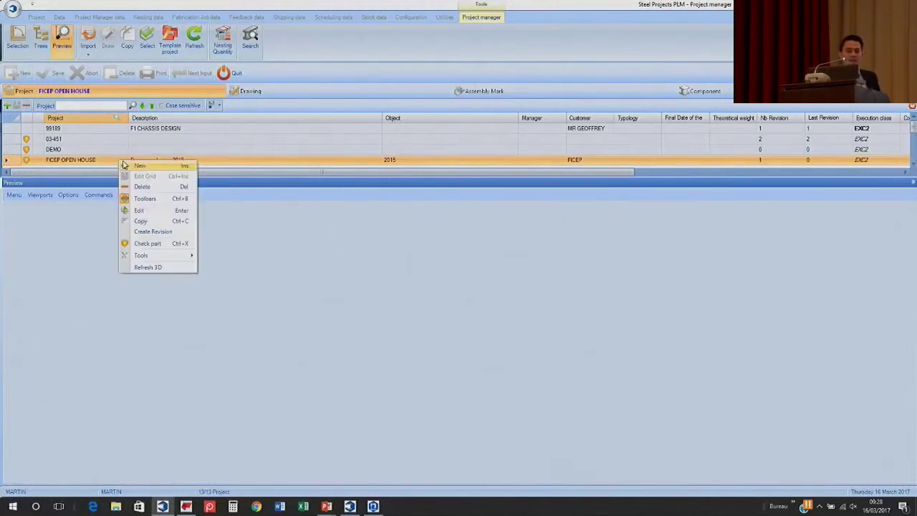
pyautogui.click(164, 245)
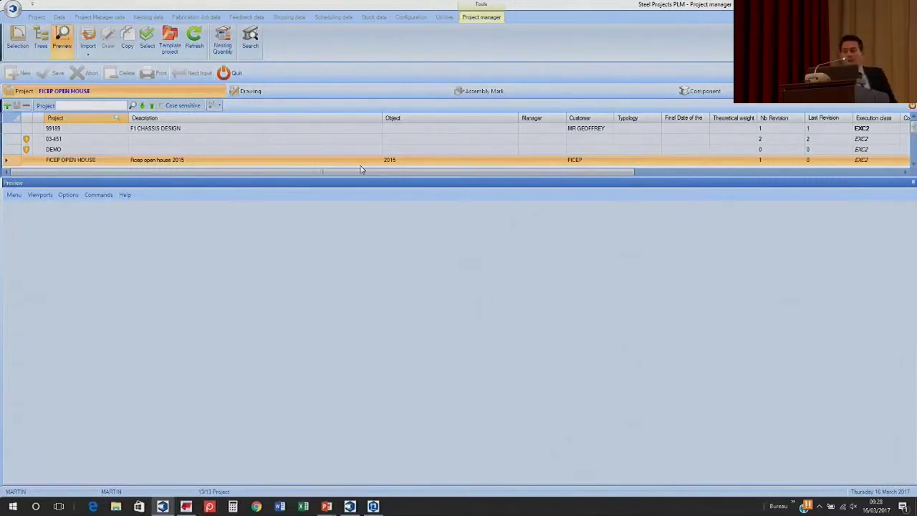
pyautogui.doubleClick(483, 159)
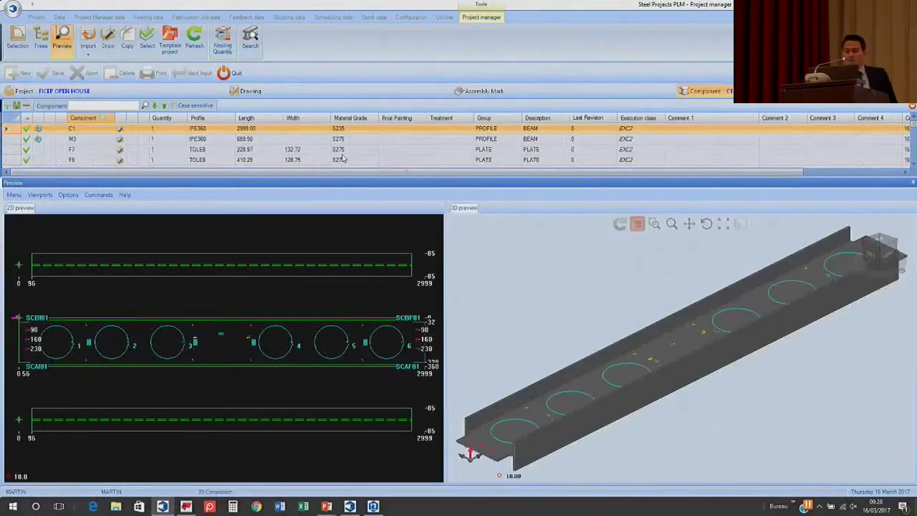
# - Open beam M11 of assembly B2 in the drawing editor and move the middle hole of its first web column close to the beam end
pyautogui.click(491, 93)
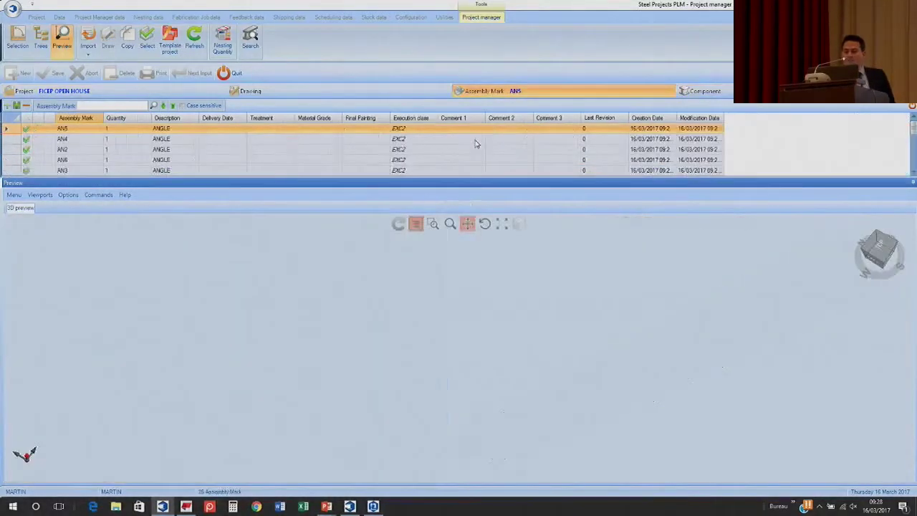
pyautogui.click(721, 93)
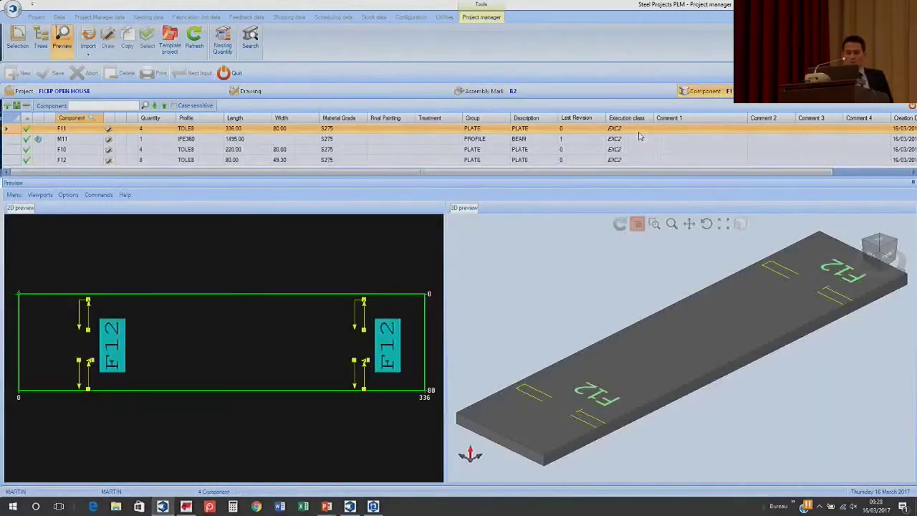
pyautogui.click(639, 138)
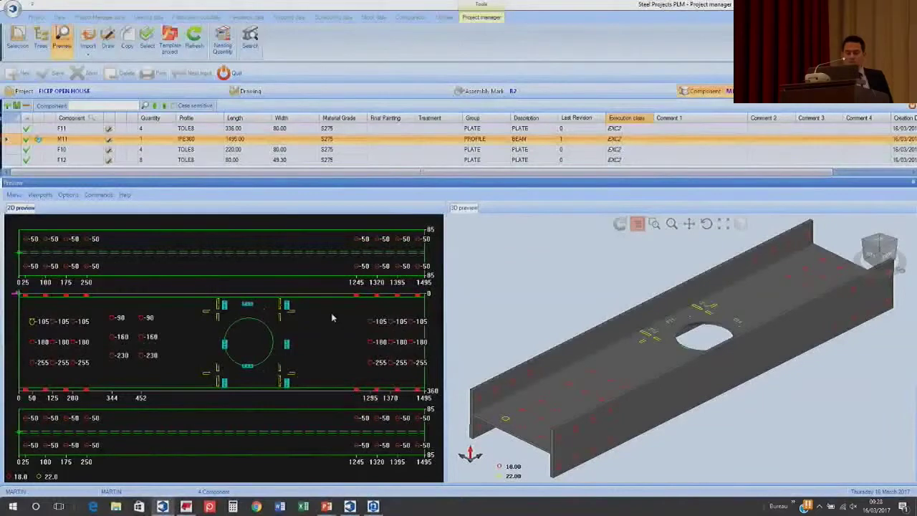
pyautogui.doubleClick(304, 310)
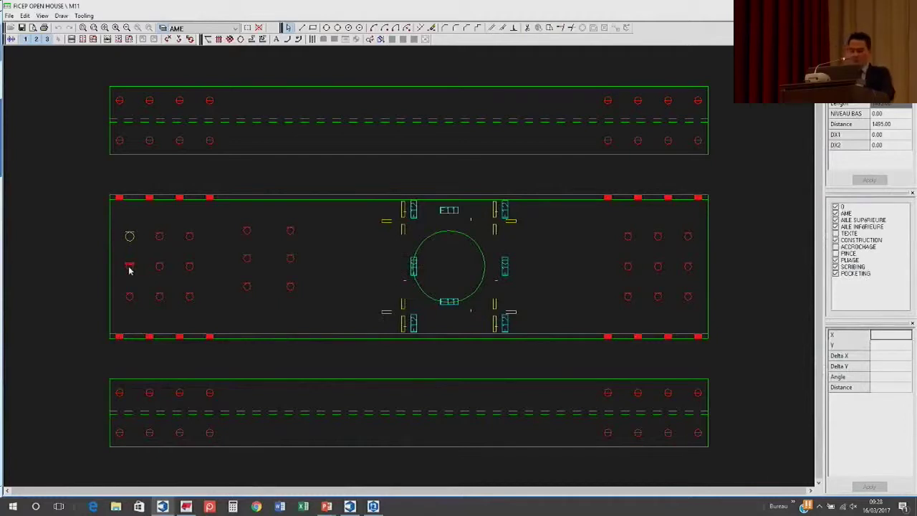
pyautogui.click(129, 267)
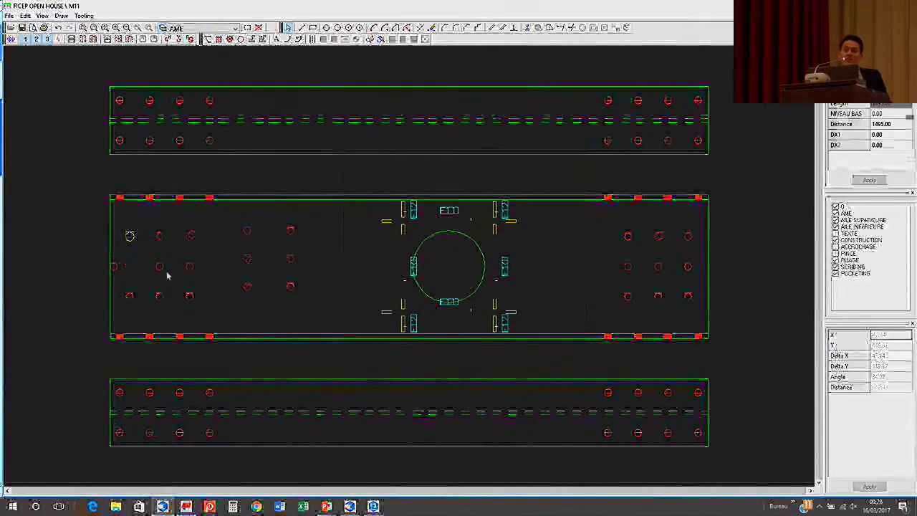
pyautogui.click(124, 267)
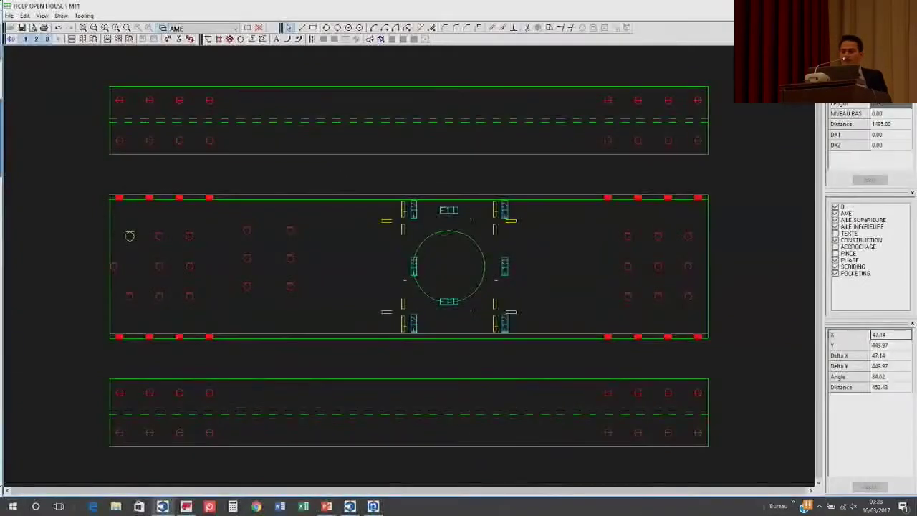
# - Close the M11 drawing, rerun the part check on the FICEP OPEN HOUSE project, and list the components of assembly B2
pyautogui.hotkey('alt', 'F4')
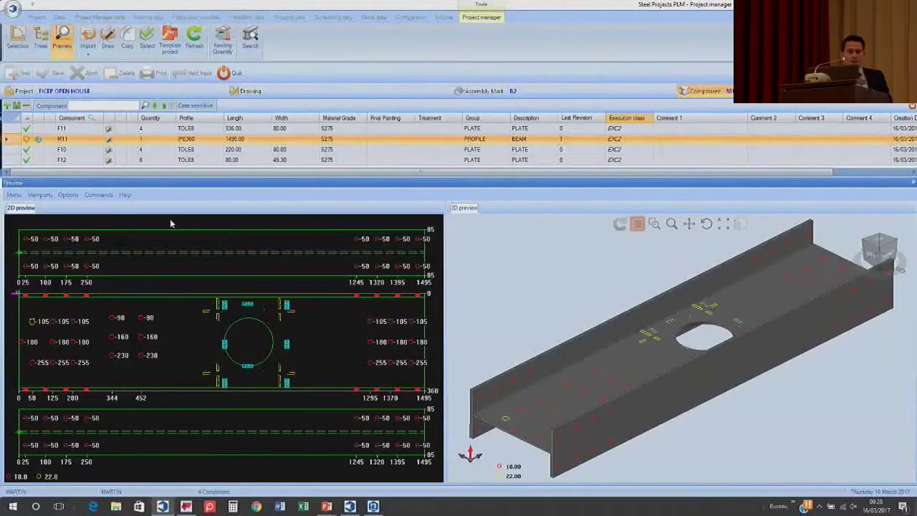
pyautogui.click(71, 91)
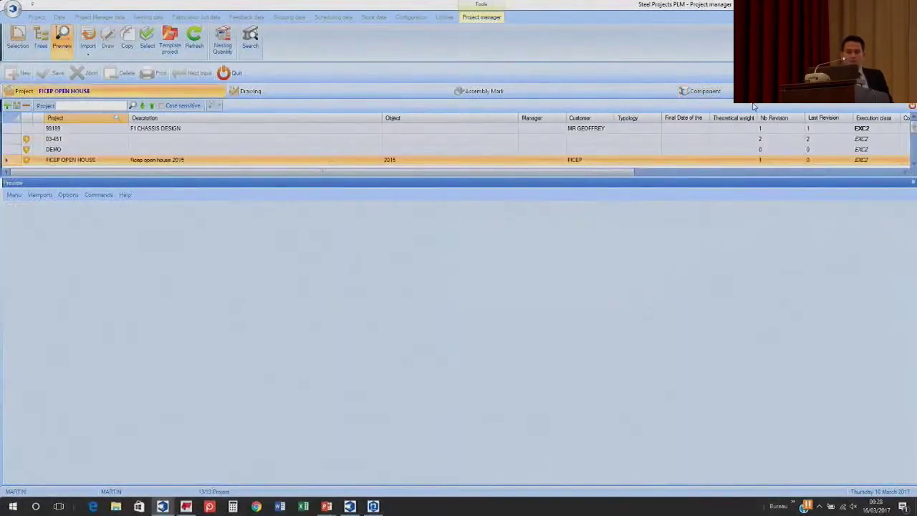
pyautogui.rightClick(102, 160)
pyautogui.click(143, 244)
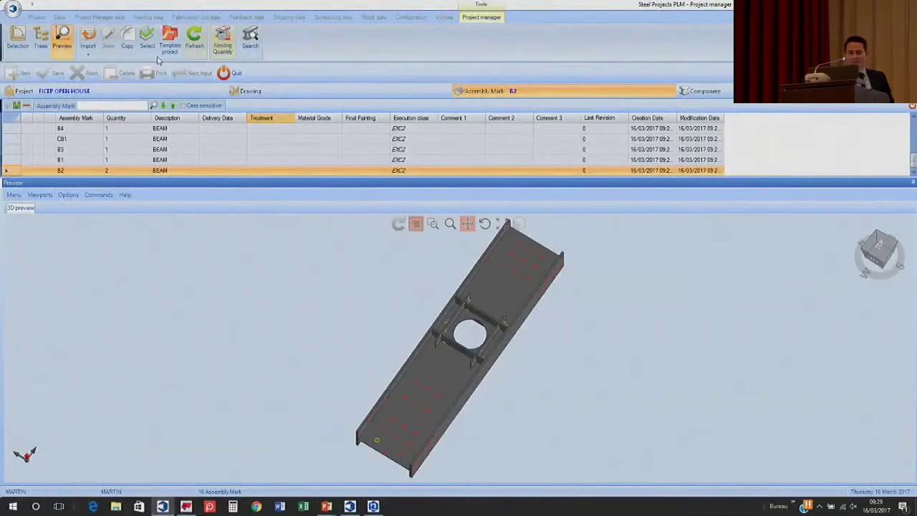
pyautogui.click(63, 44)
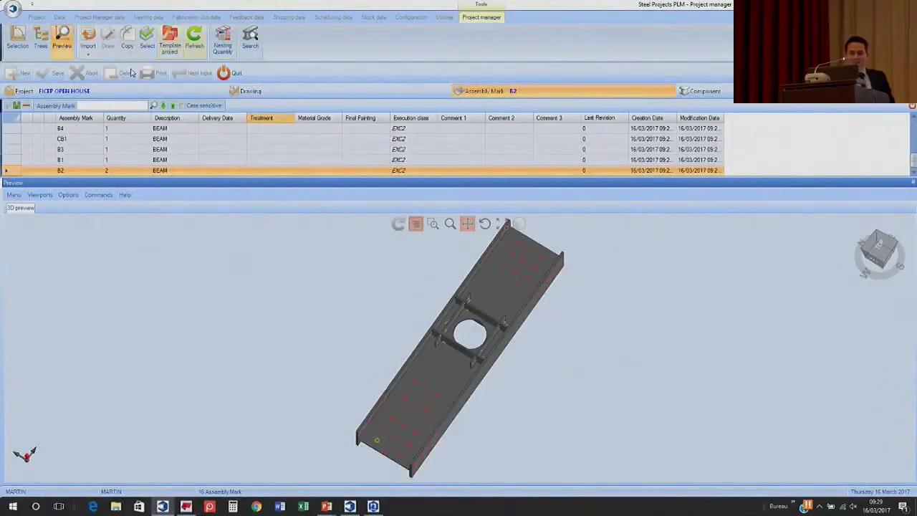
pyautogui.click(703, 91)
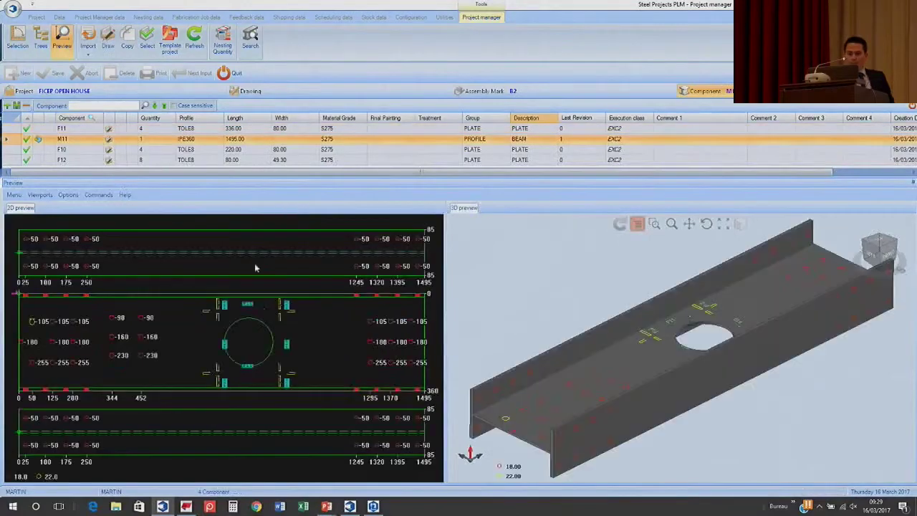
# - Reopen the M11 drawing, set the X position of the web hole nearest the beam end to 5, and save the drawing changes
pyautogui.doubleClick(124, 223)
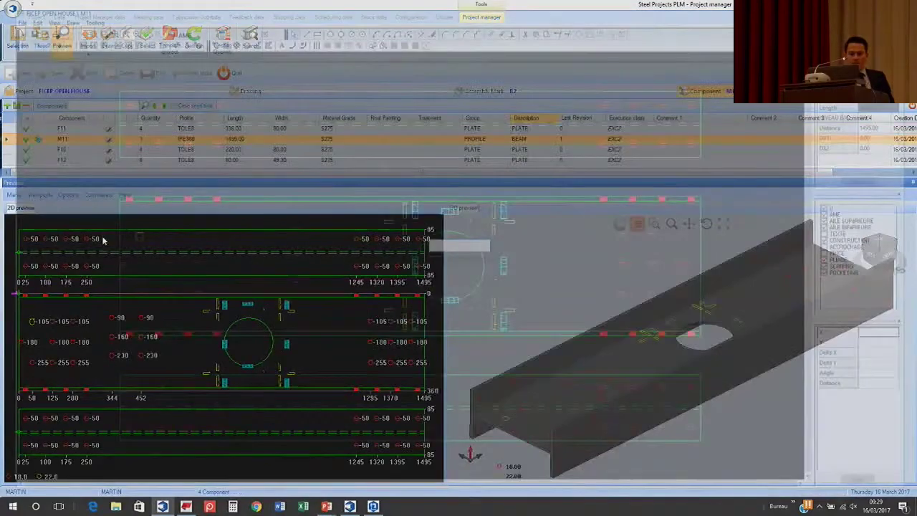
pyautogui.doubleClick(377, 308)
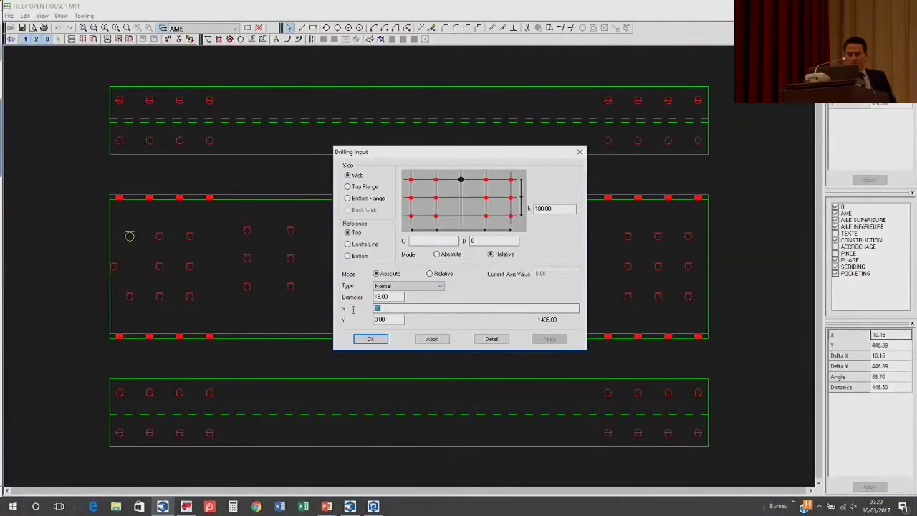
pyautogui.write('5')
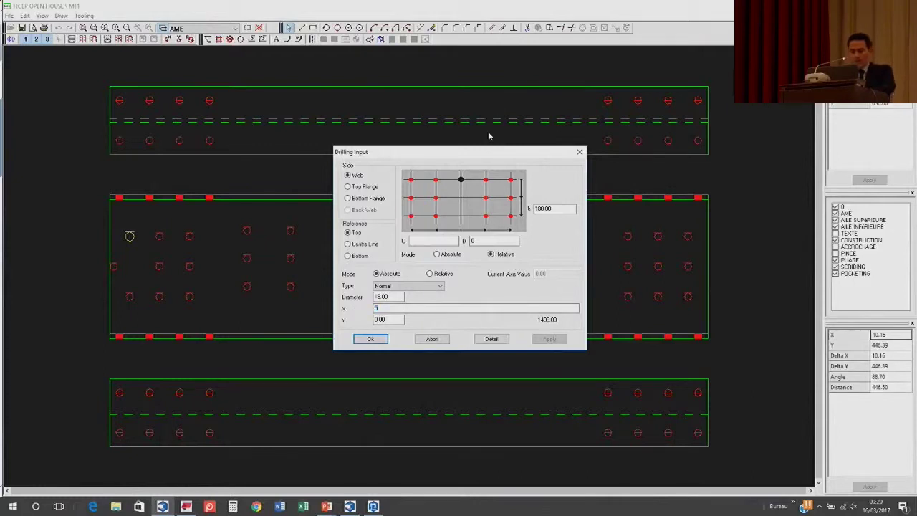
pyautogui.click(369, 339)
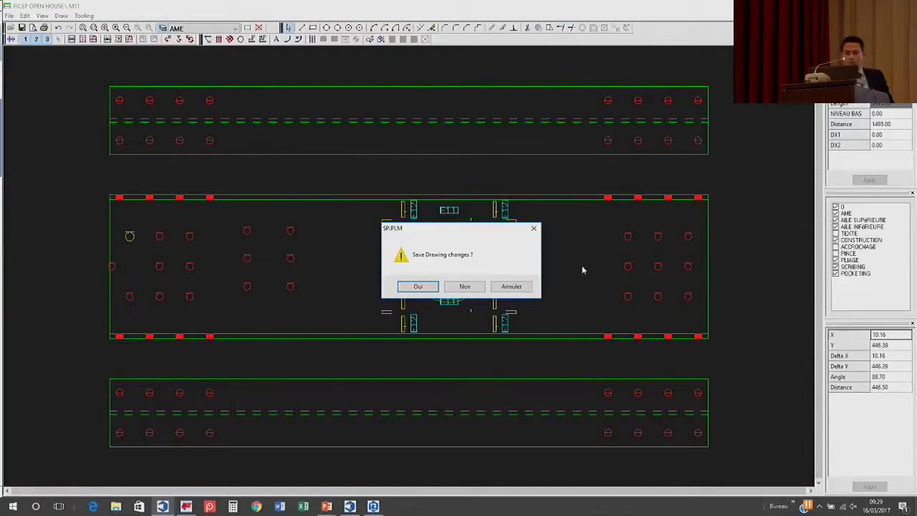
pyautogui.click(424, 286)
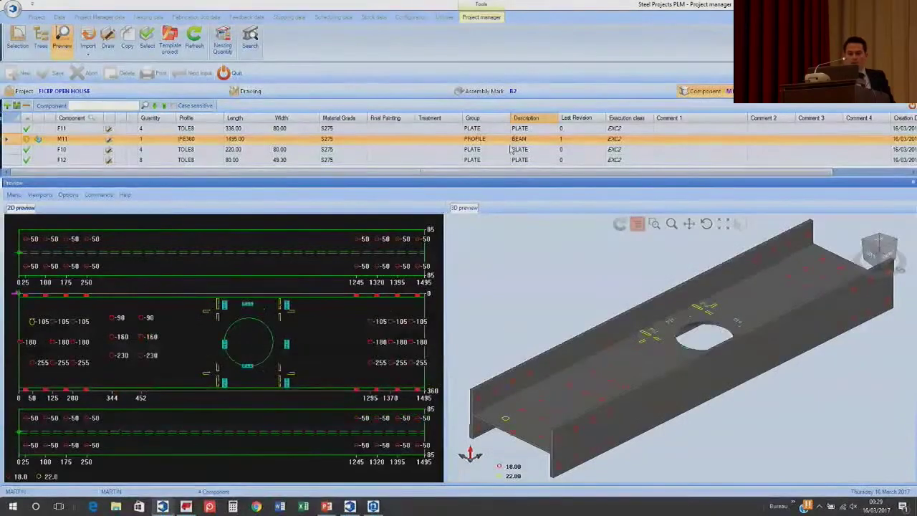
# - Run the part check on component M11 and examine the drilling error details in its record
pyautogui.rightClick(513, 138)
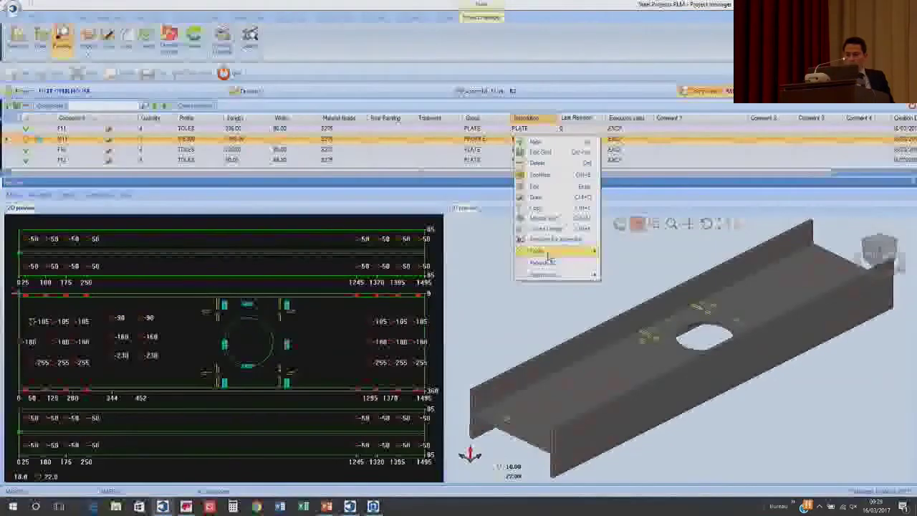
pyautogui.click(621, 255)
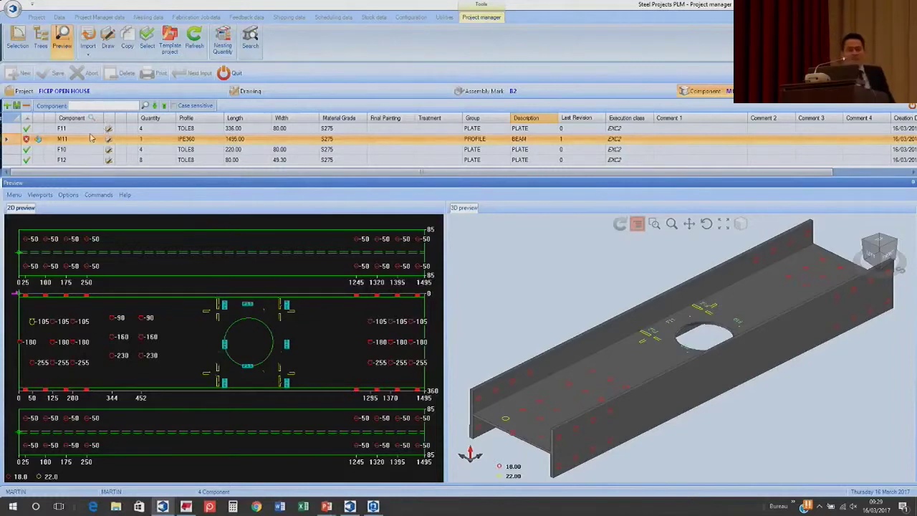
pyautogui.doubleClick(64, 137)
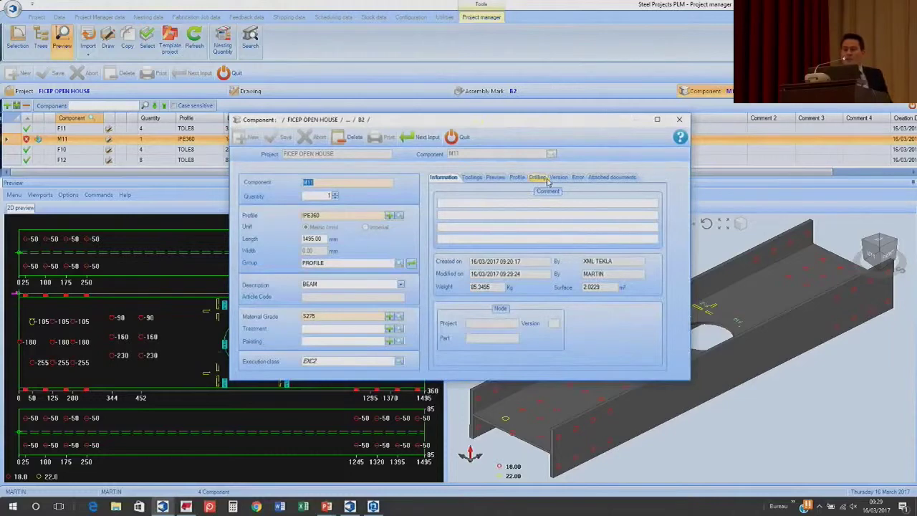
pyautogui.click(577, 177)
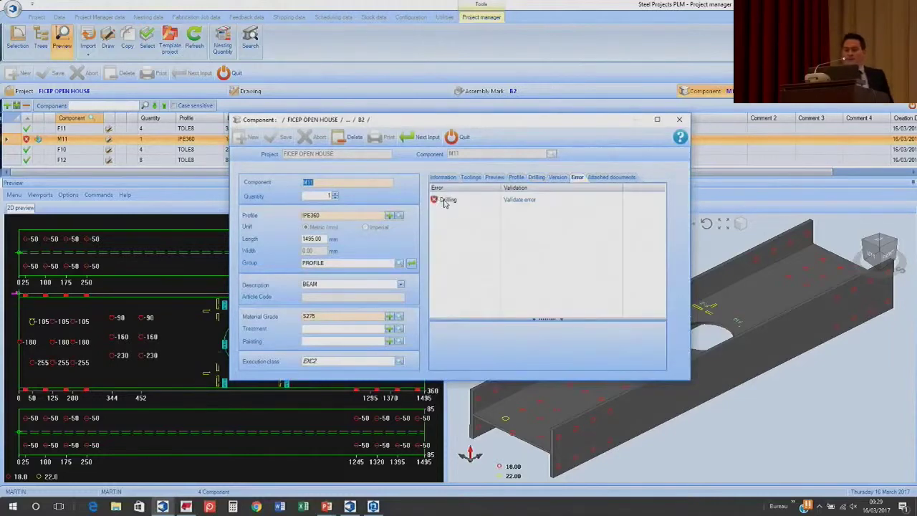
pyautogui.click(445, 201)
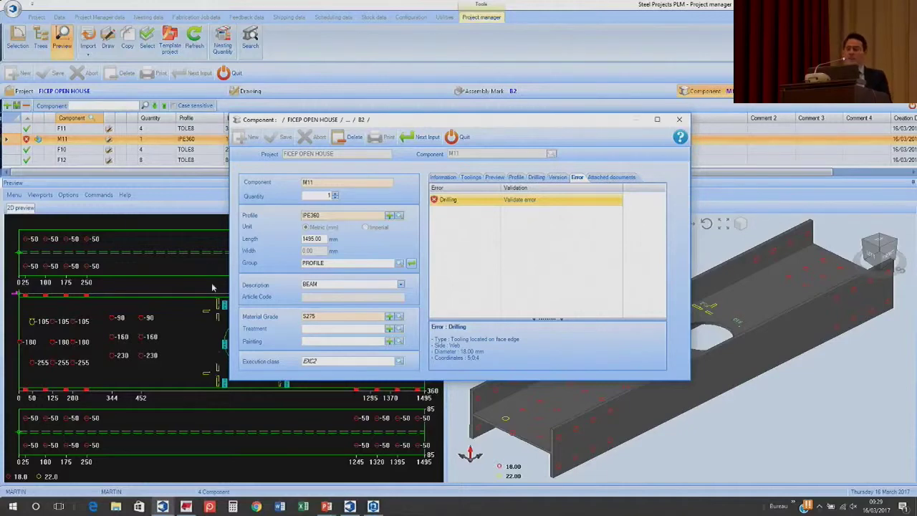
# - Validate the drilling error of M11 and close the component record with its changes saved
pyautogui.click(514, 203)
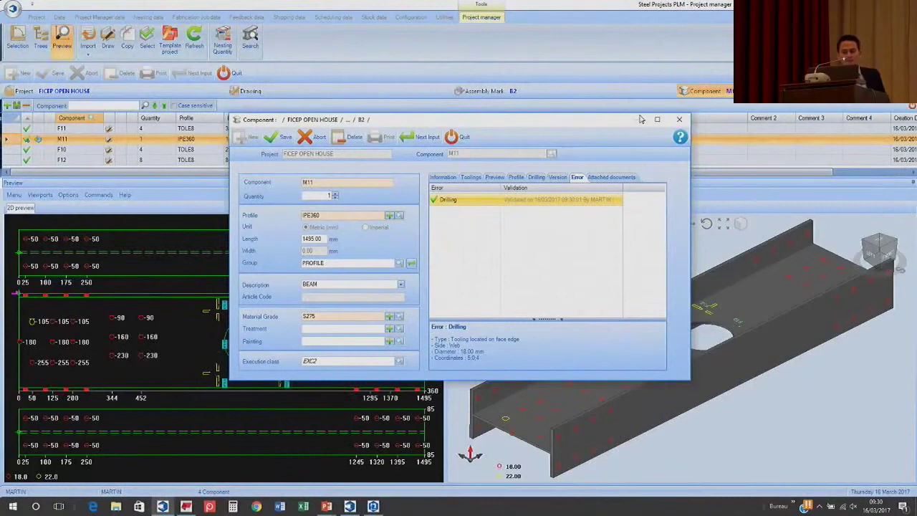
pyautogui.click(679, 123)
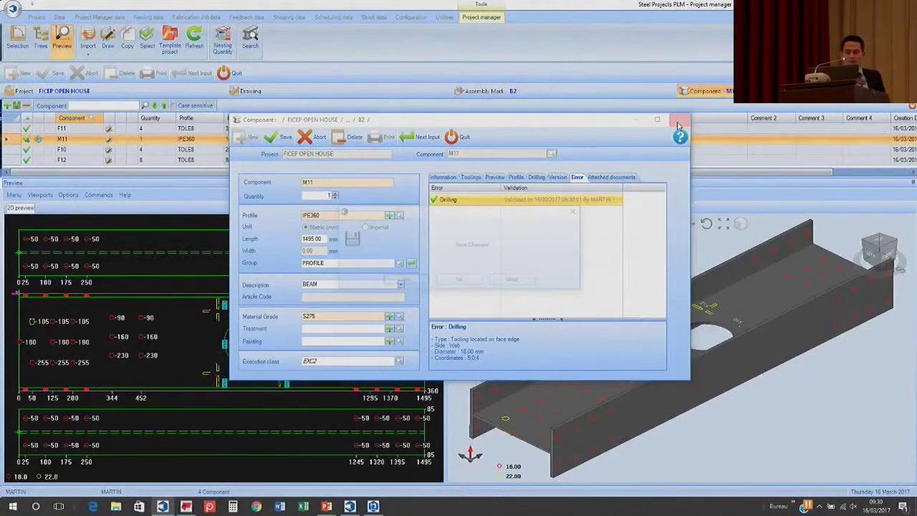
pyautogui.click(405, 282)
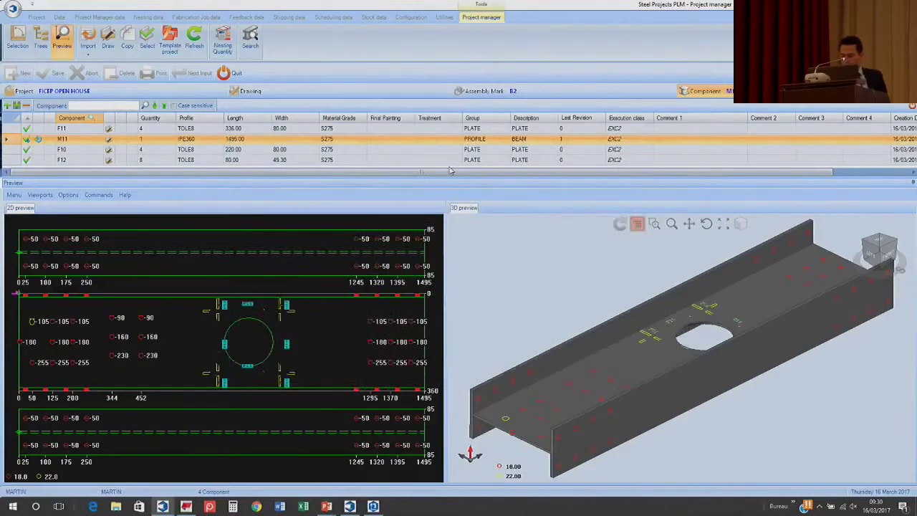
# - Return to the project list, hide the preview, and load the parts of FICEP OPEN HOUSE into the selection list
pyautogui.click(75, 90)
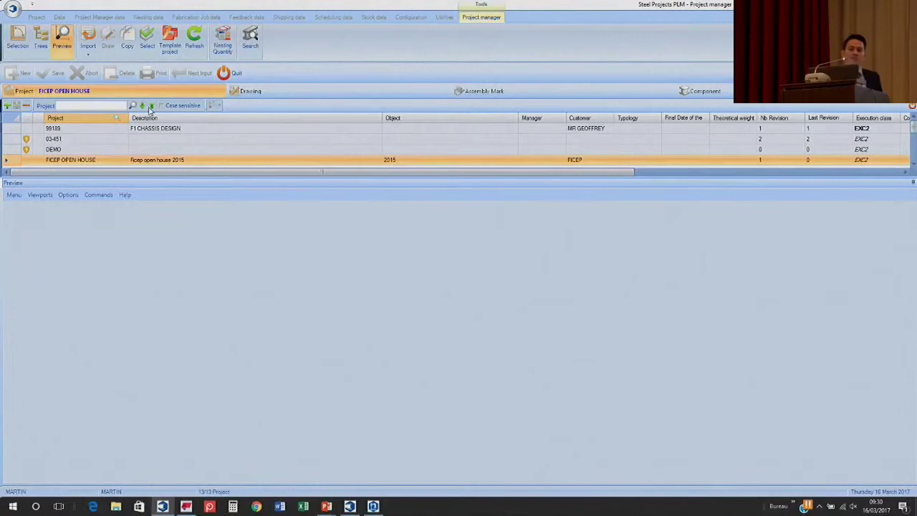
pyautogui.click(62, 37)
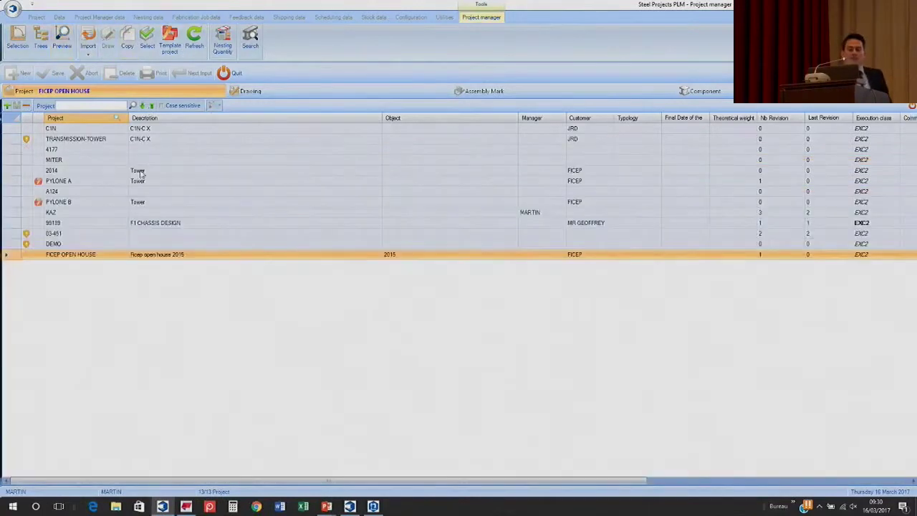
pyautogui.click(18, 43)
pyautogui.click(138, 300)
pyautogui.press('Down')
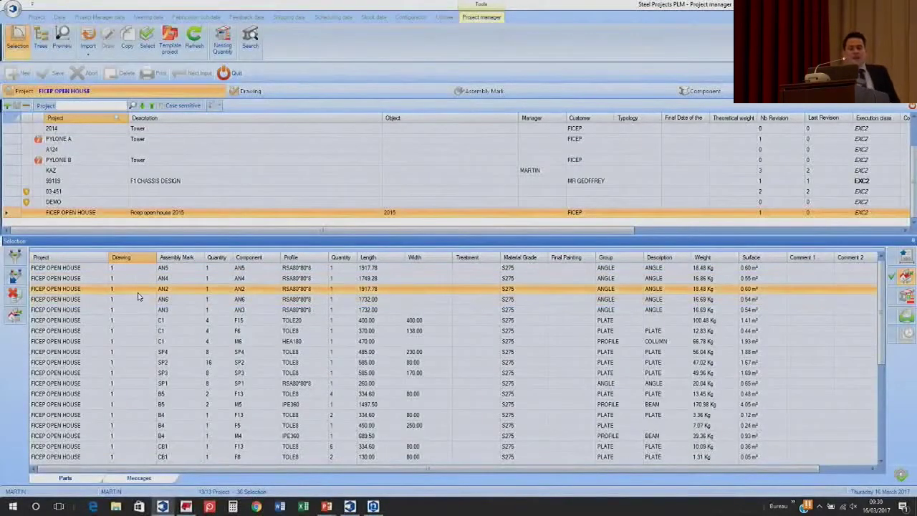
# - Filter the selected parts to the ANGLE and PROFILE groups, leaving all tooling filters inactive
pyautogui.click(22, 253)
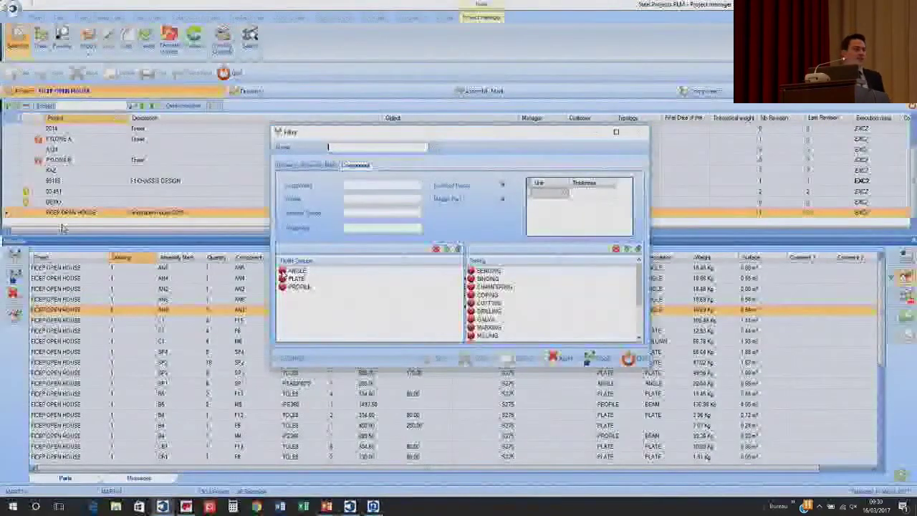
pyautogui.click(282, 272)
pyautogui.click(282, 287)
pyautogui.scroll(-2, 524, 296)
pyautogui.scroll(2, 524, 297)
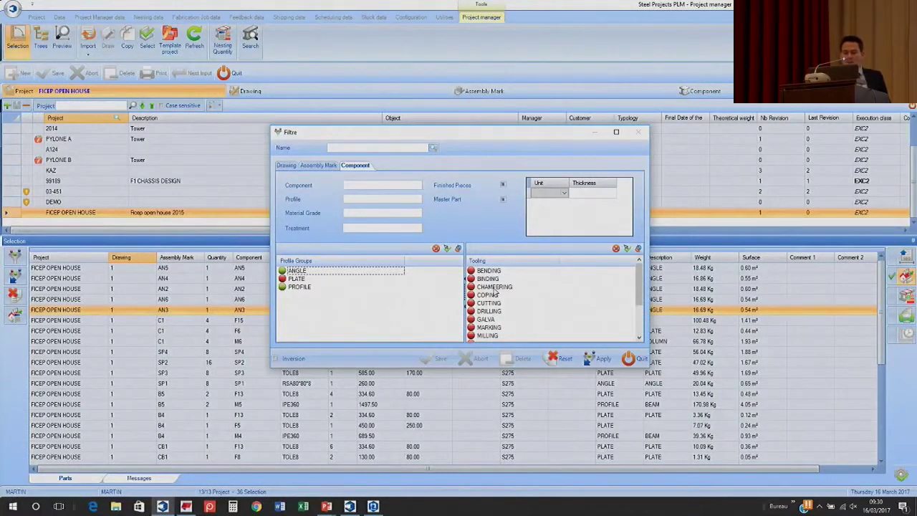
pyautogui.scroll(-2, 464, 295)
pyautogui.click(471, 336)
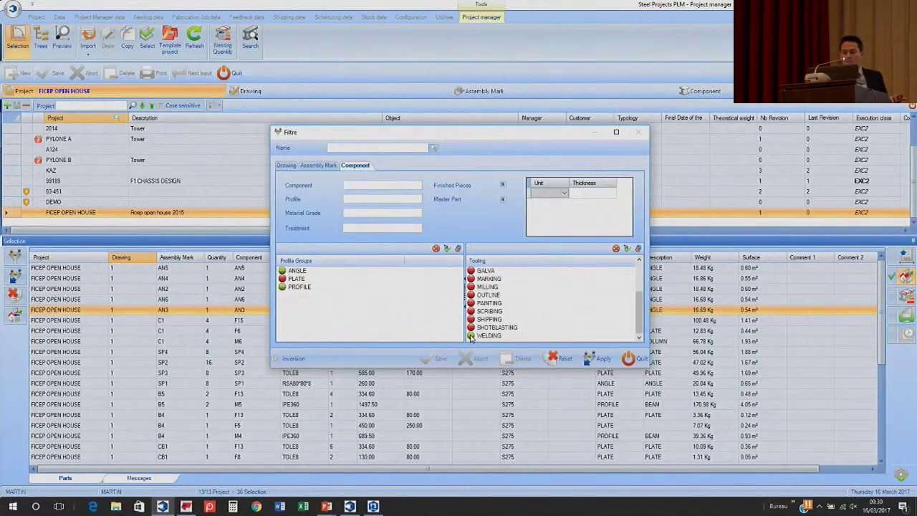
pyautogui.click(471, 336)
pyautogui.click(600, 360)
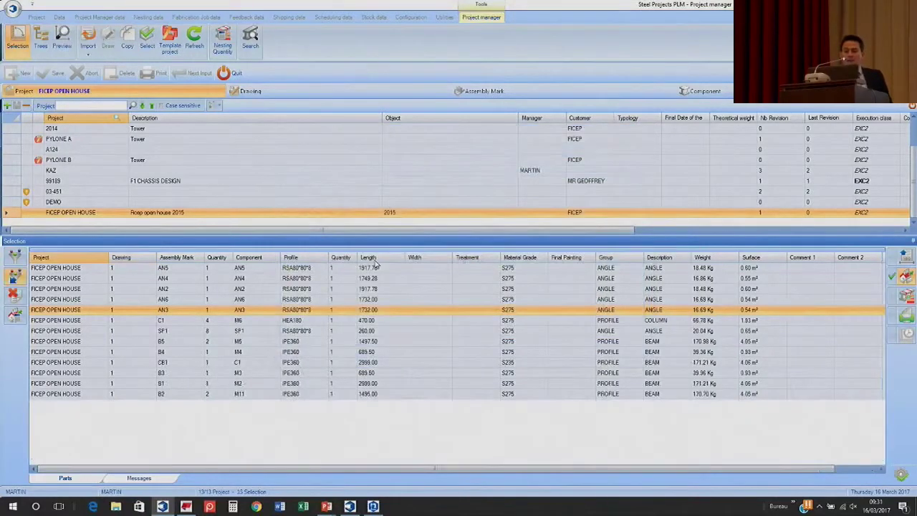
# - Sort the filtered parts by component quantity and send the angle and profile selection to fabrication
pyautogui.click(342, 257)
pyautogui.click(351, 289)
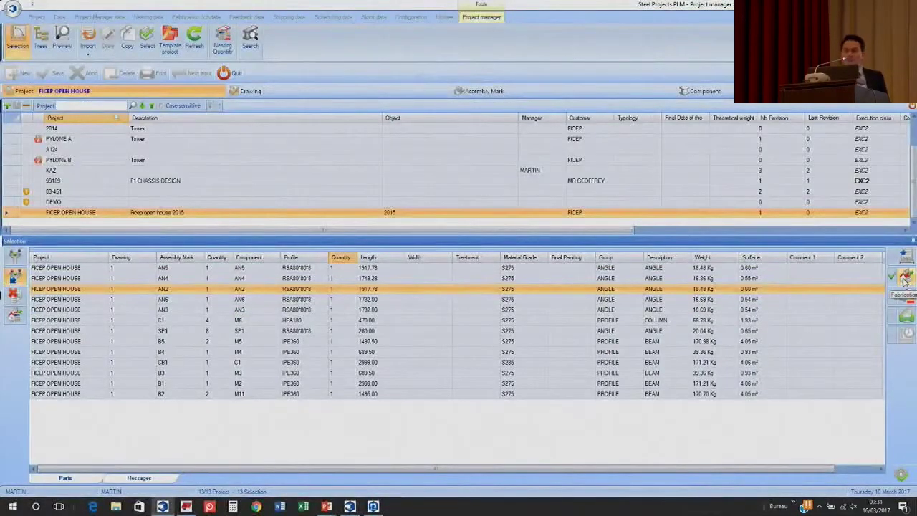
pyautogui.click(904, 475)
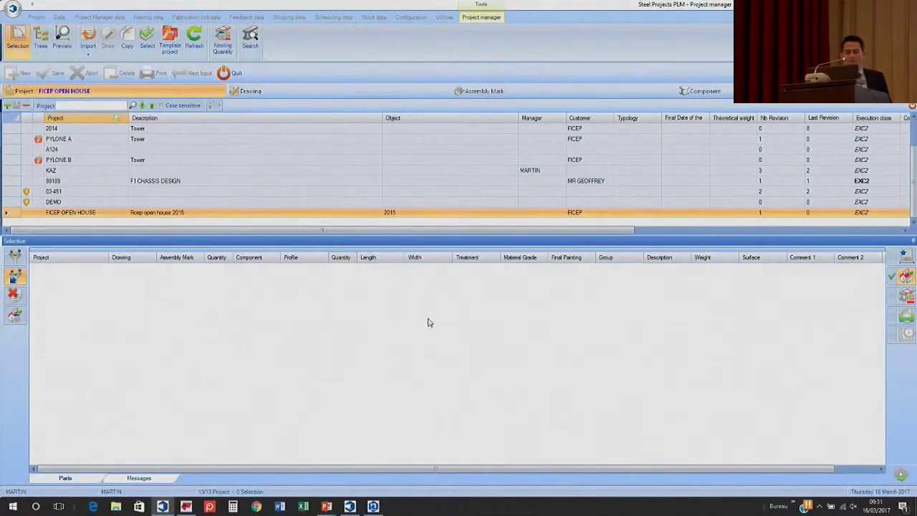
# - Load the FICEP OPEN HOUSE parts into the selection again and filter them to the PLATE group only
pyautogui.doubleClick(93, 208)
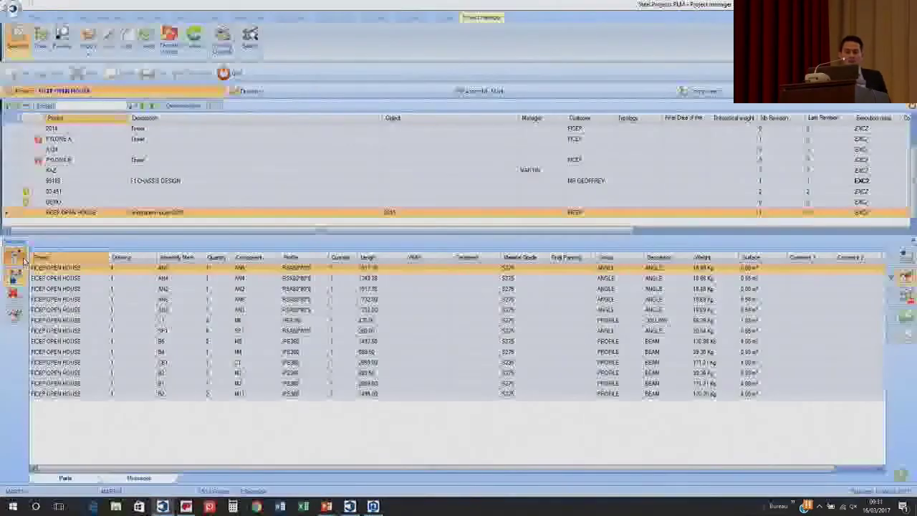
pyautogui.click(22, 259)
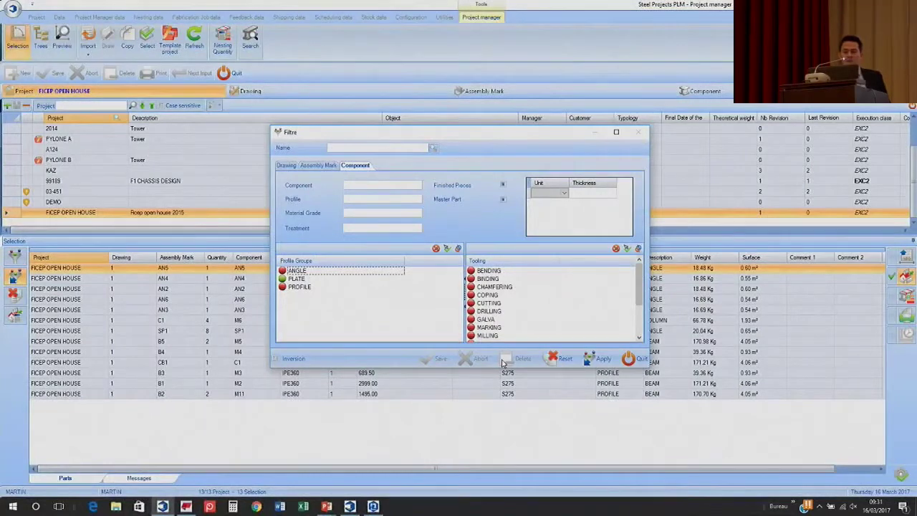
pyautogui.click(603, 358)
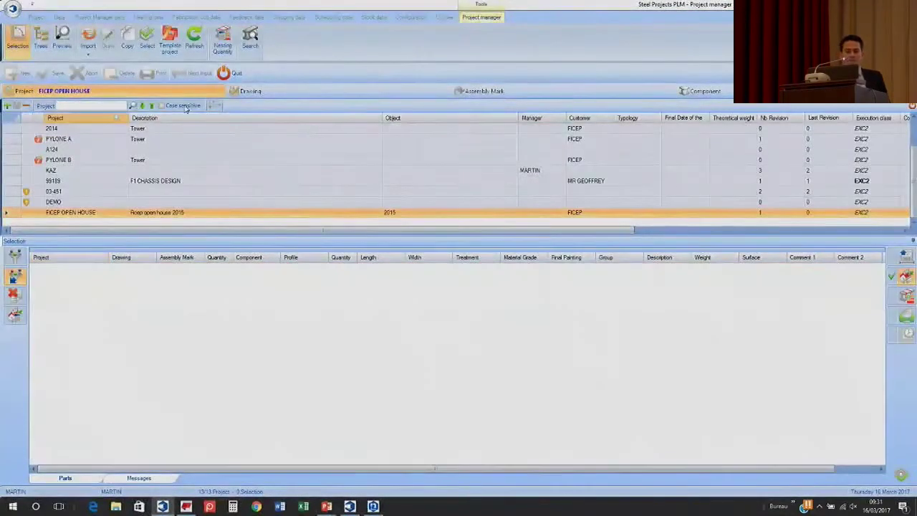
# - Leave the project manager and open the Fabrication Job module
pyautogui.click(236, 75)
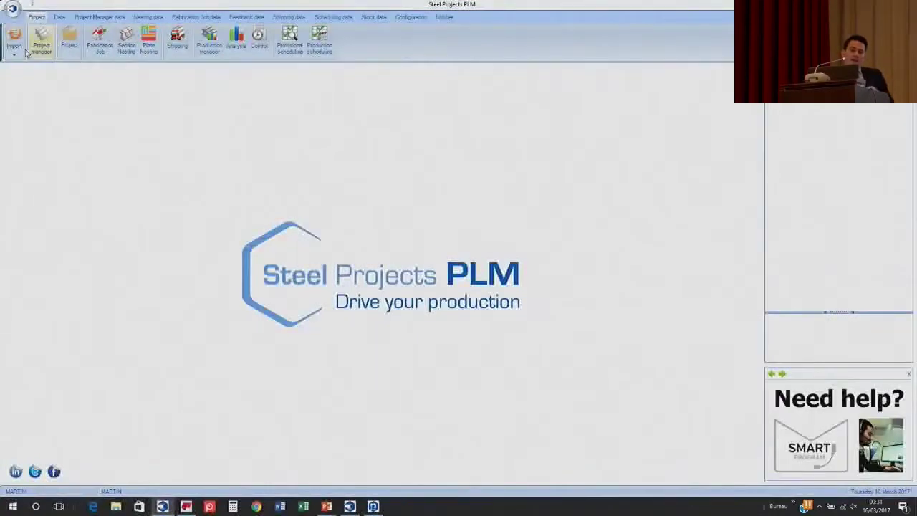
pyautogui.click(104, 49)
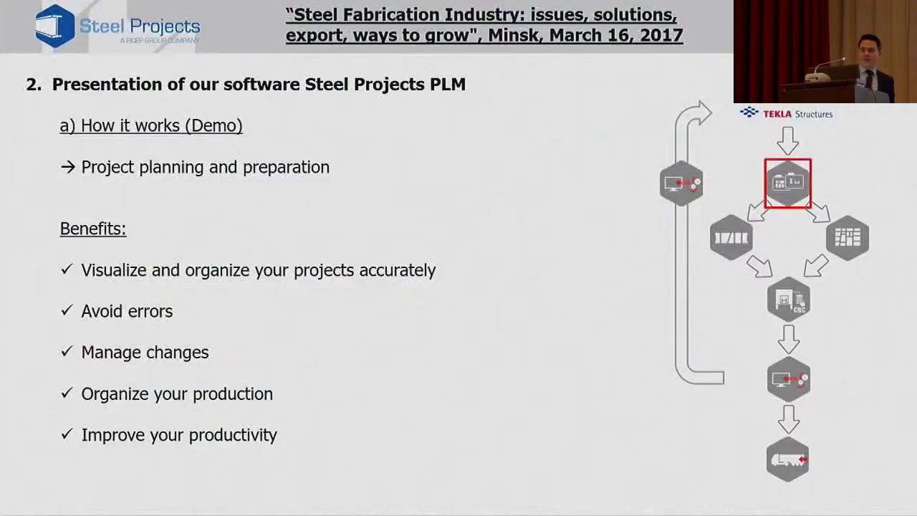
pyautogui.press('Right')
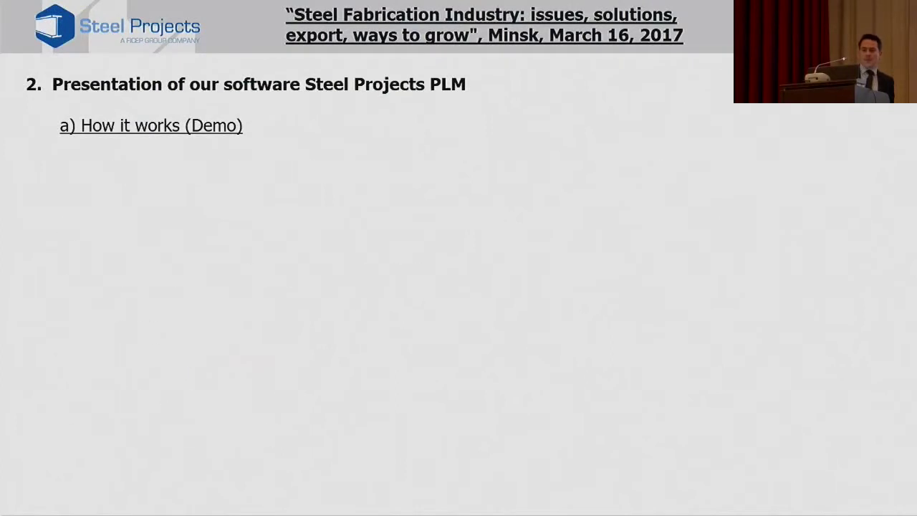
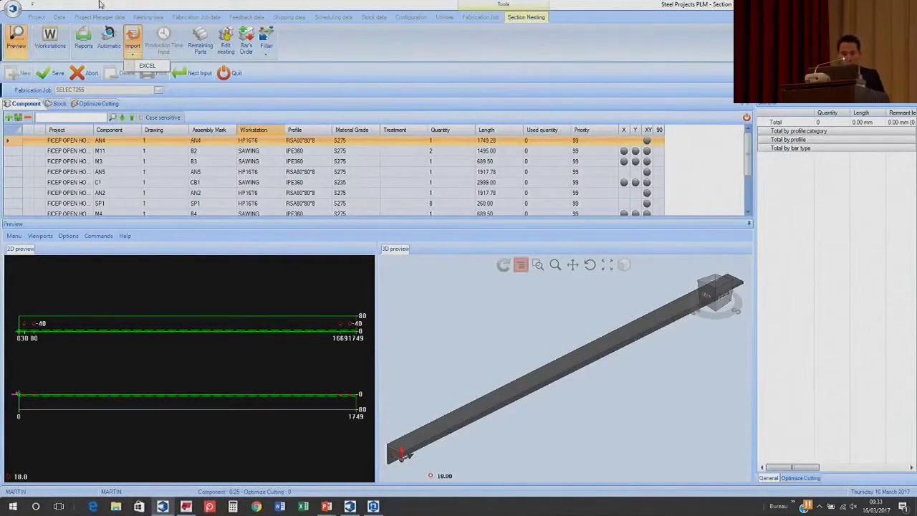
pyautogui.click(206, 105)
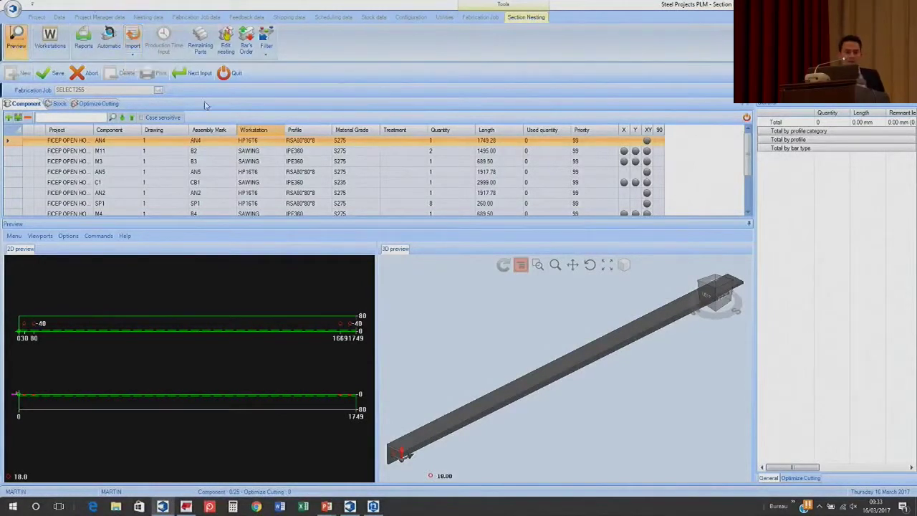
# - Open the automatic section nesting parameters and exclude the 9000 deliverable length for HEA180, IPE360 and RSA80*80*8
pyautogui.click(108, 42)
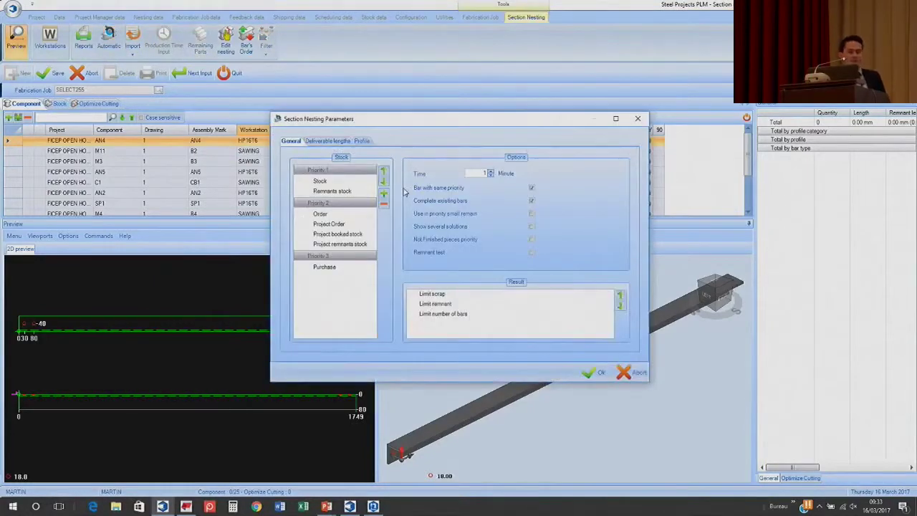
pyautogui.click(343, 142)
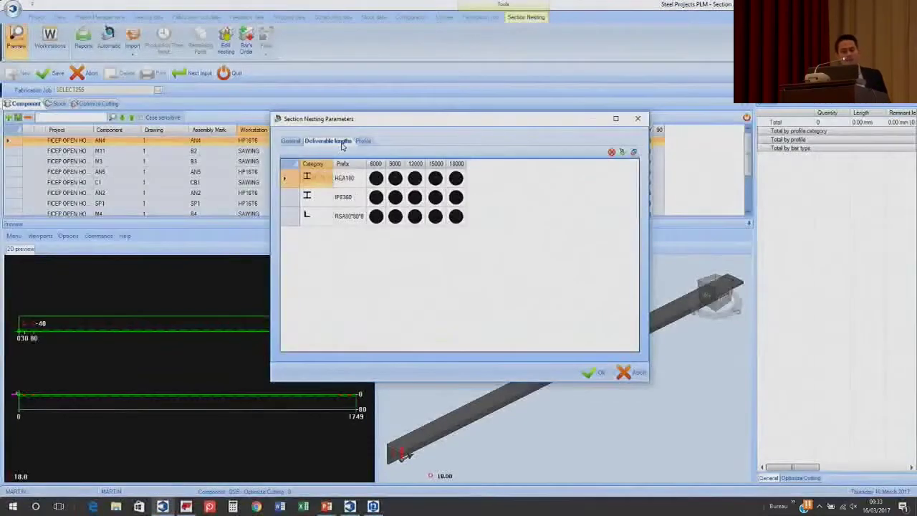
pyautogui.click(396, 179)
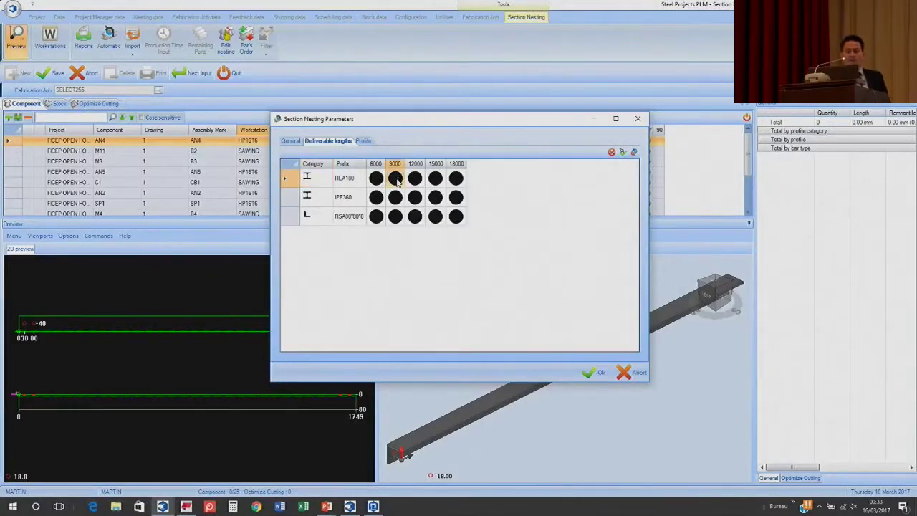
pyautogui.click(396, 198)
pyautogui.click(396, 198)
pyautogui.click(396, 216)
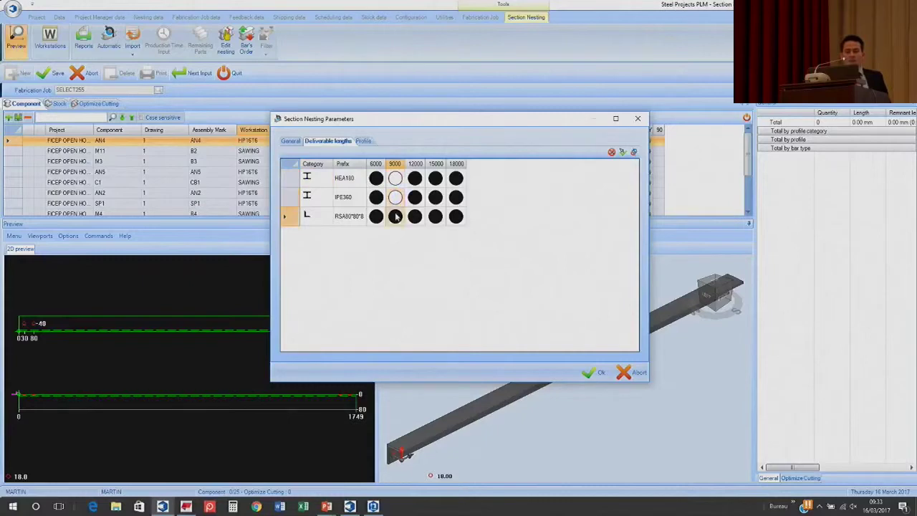
pyautogui.click(395, 217)
# - Check the Limit remnant and Limit scrap result criteria in the general nesting parameters and run the automatic nesting
pyautogui.click(291, 141)
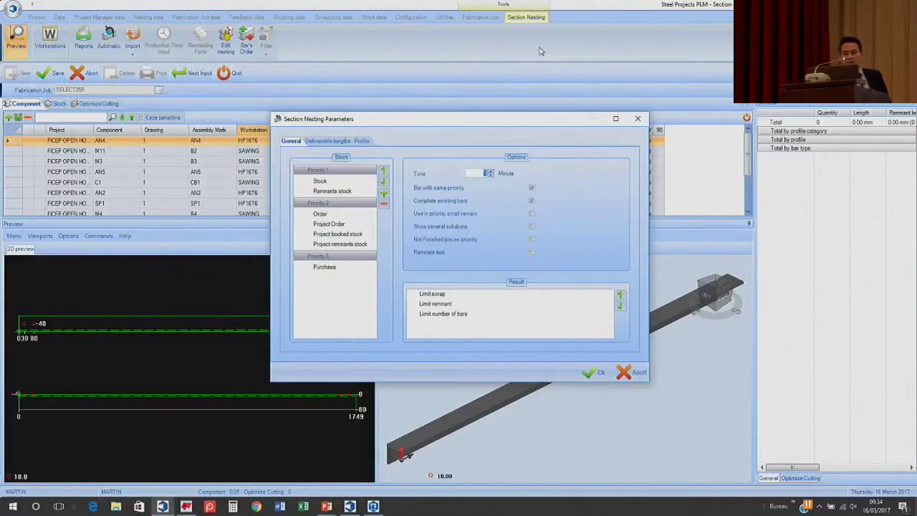
pyautogui.click(445, 305)
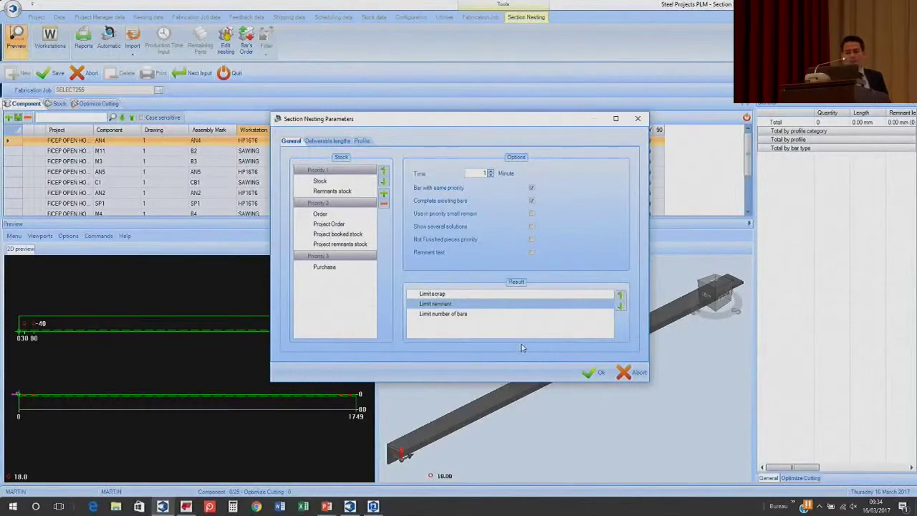
pyautogui.click(448, 296)
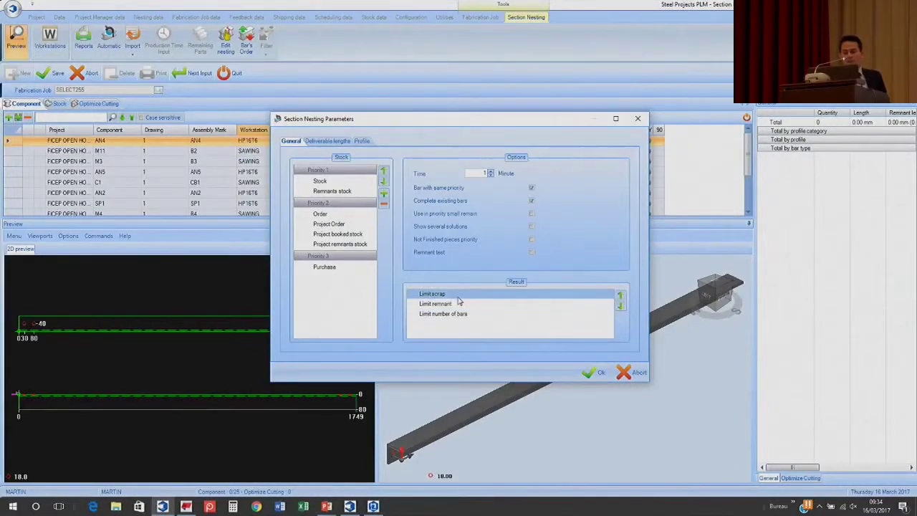
pyautogui.click(592, 372)
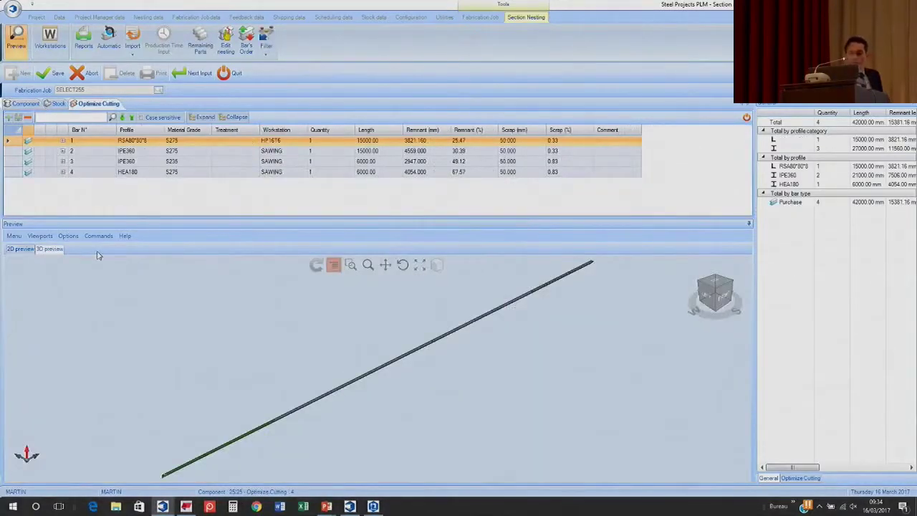
# - Expand the nested bars and examine the individual parts placed on the RSA80*80*8 bar in the 3D preview
pyautogui.click(401, 323)
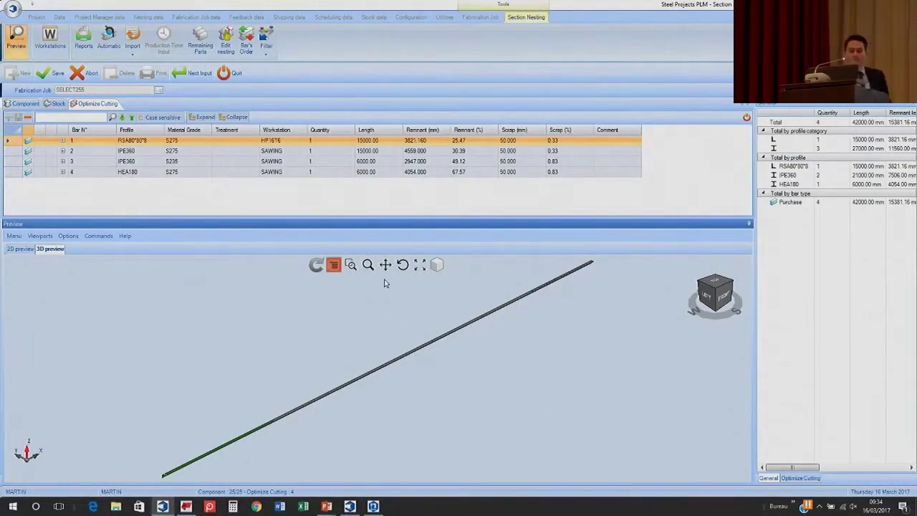
pyautogui.click(63, 143)
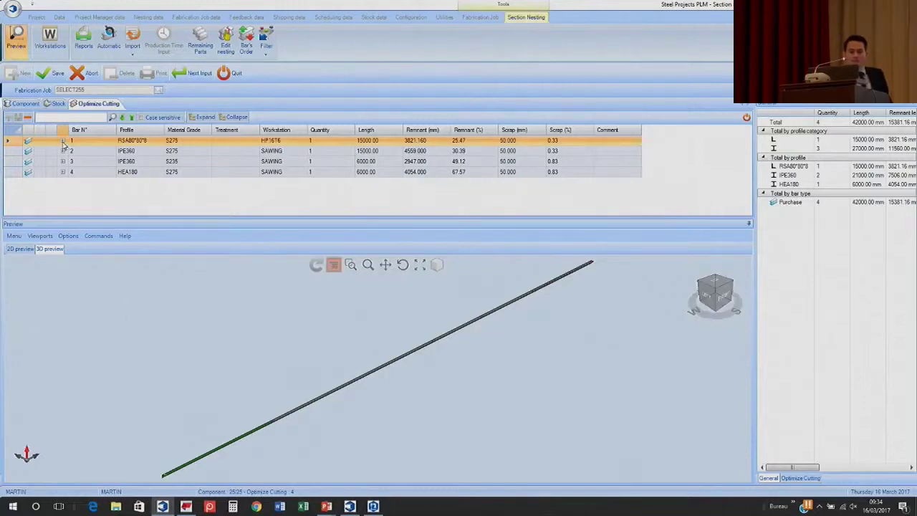
pyautogui.click(63, 142)
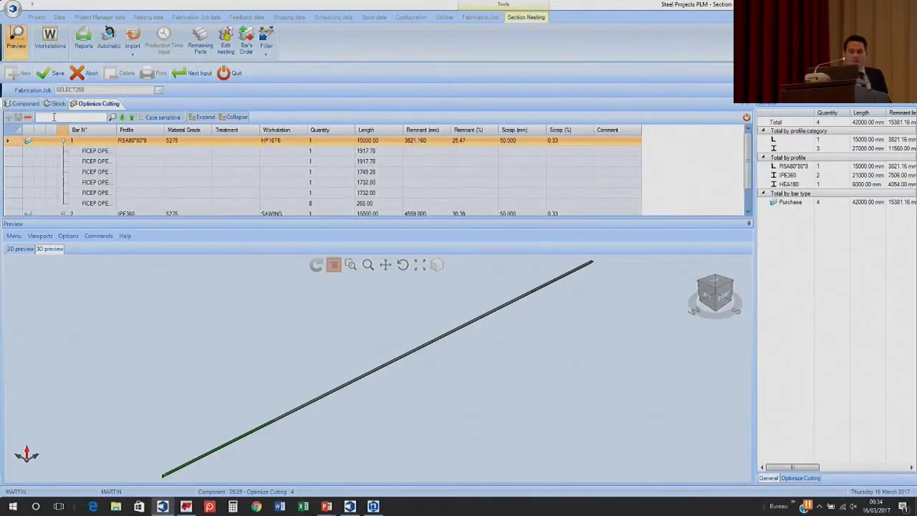
pyautogui.click(132, 143)
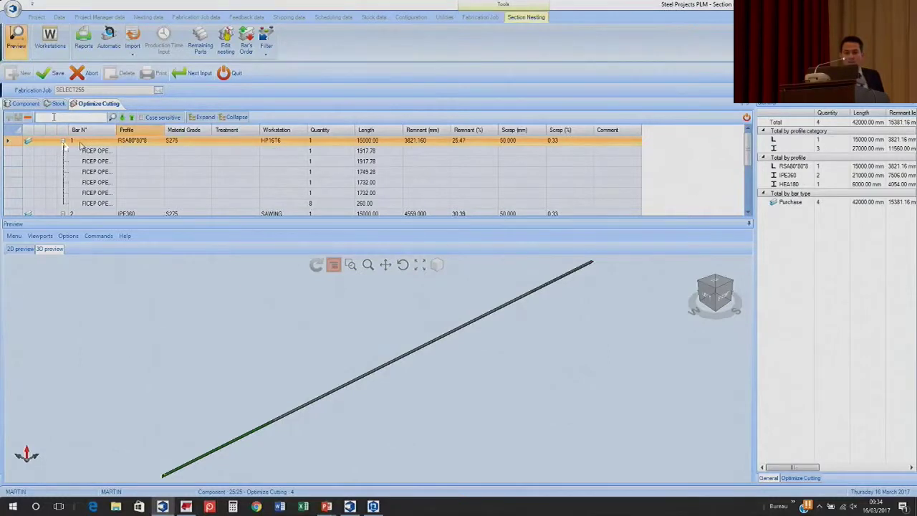
pyautogui.scroll(-1, 81, 146)
pyautogui.scroll(1, 81, 145)
pyautogui.click(93, 153)
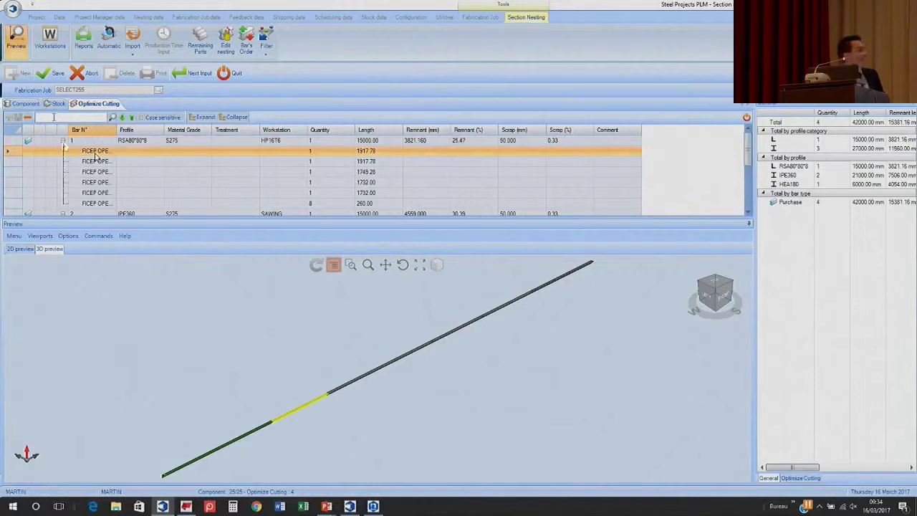
pyautogui.click(95, 161)
pyautogui.scroll(2, 347, 391)
pyautogui.scroll(1, 346, 391)
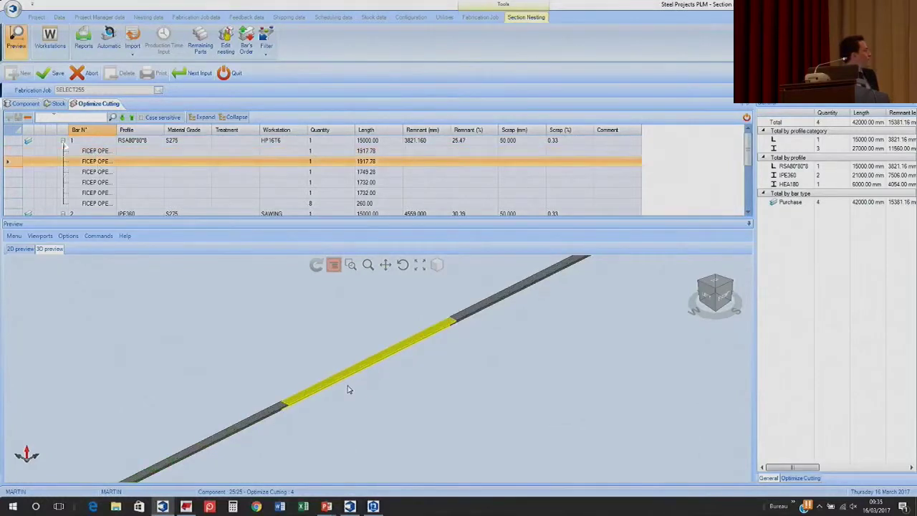
pyautogui.scroll(1, 347, 387)
pyautogui.scroll(-4, 351, 376)
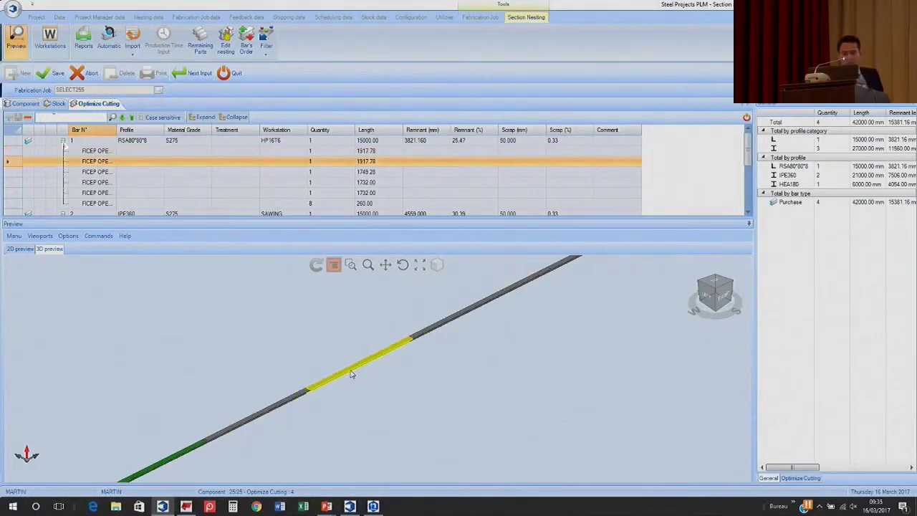
pyautogui.click(154, 172)
pyautogui.click(159, 203)
# - Examine the S275 IPE360 bar in the 3D preview, looking closely at the cuts and holes between its nested parts
pyautogui.scroll(-3, 182, 171)
pyautogui.click(138, 151)
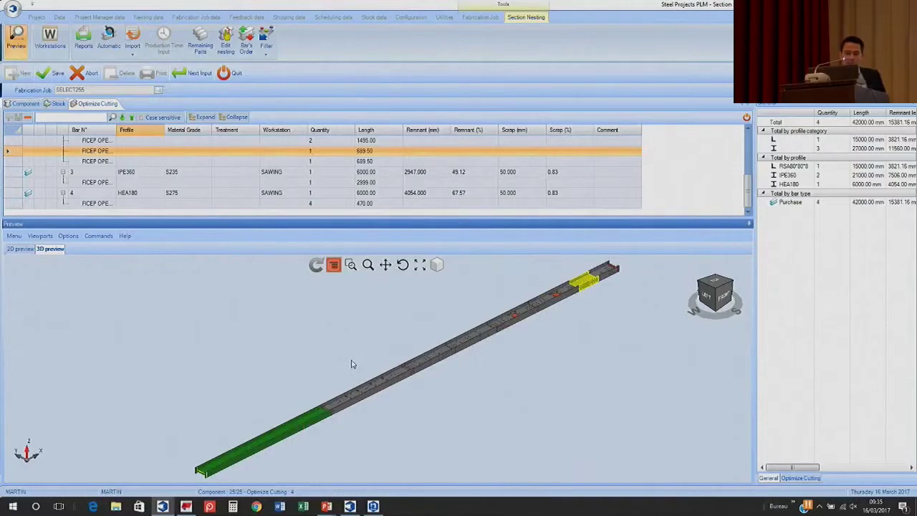
pyautogui.scroll(3, 432, 386)
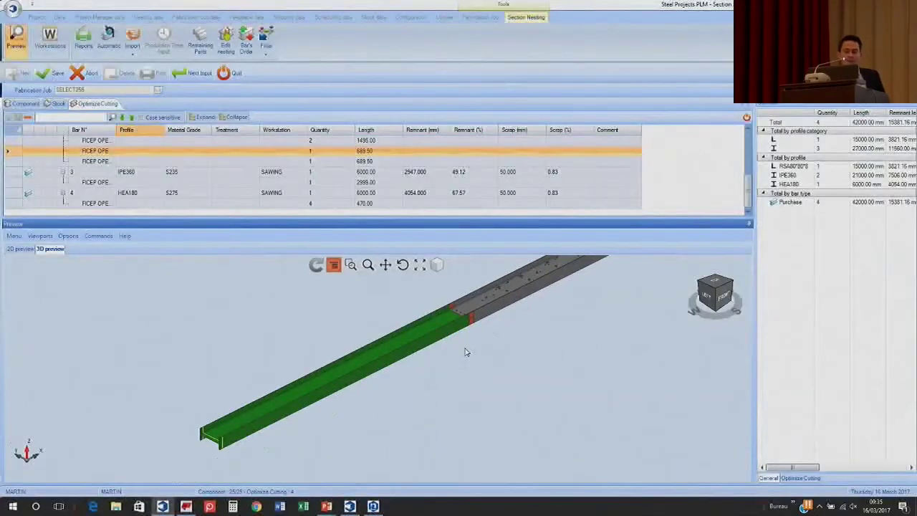
pyautogui.moveTo(464, 351); pyautogui.dragTo(394, 380)
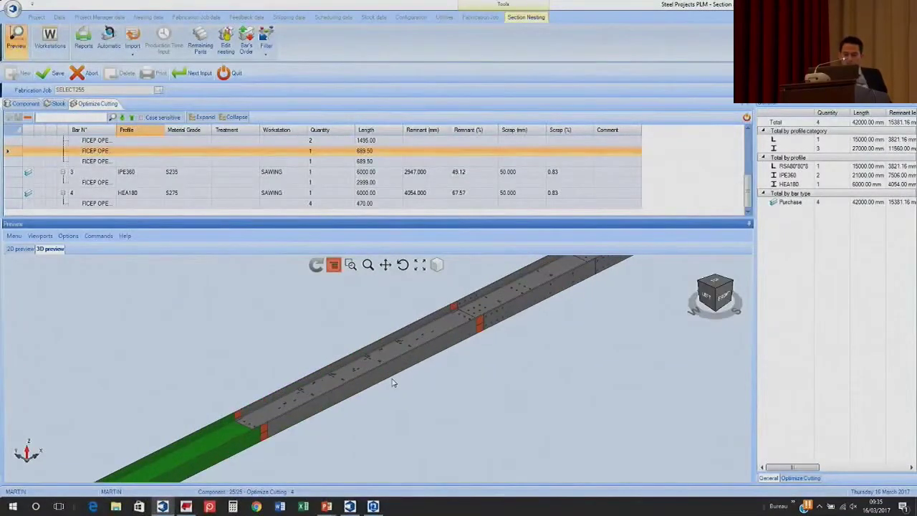
pyautogui.scroll(4, 399, 438)
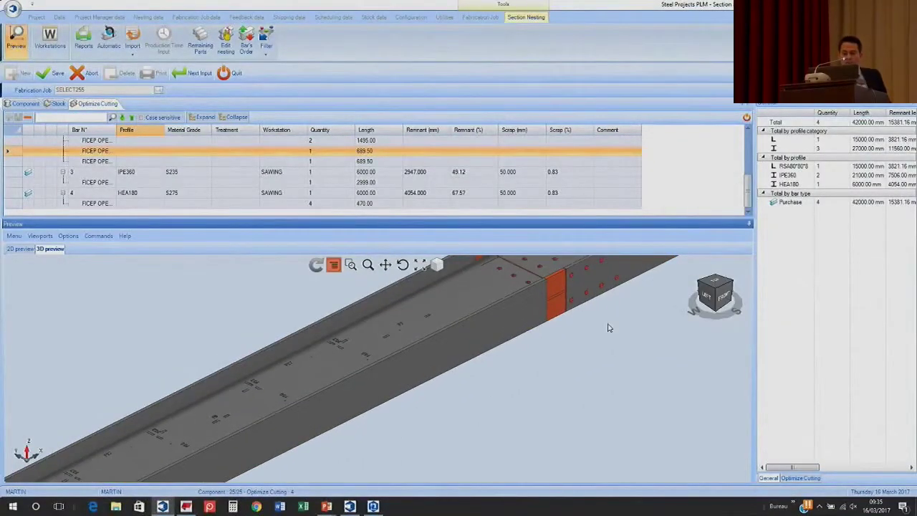
pyautogui.scroll(6, 501, 403)
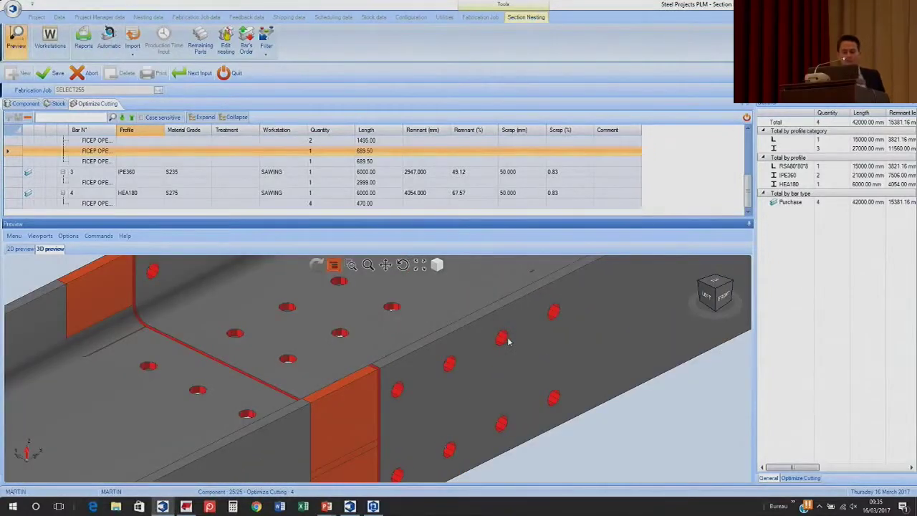
pyautogui.scroll(-8, 506, 339)
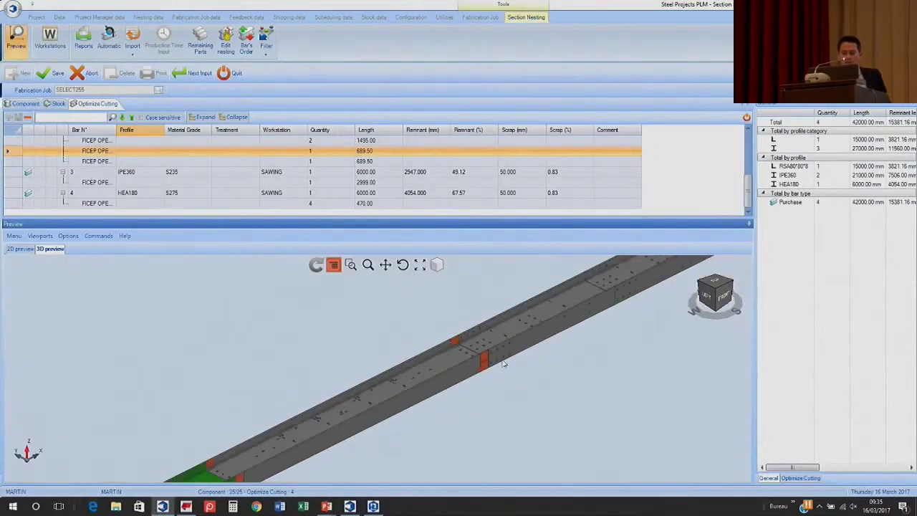
pyautogui.scroll(-2, 487, 391)
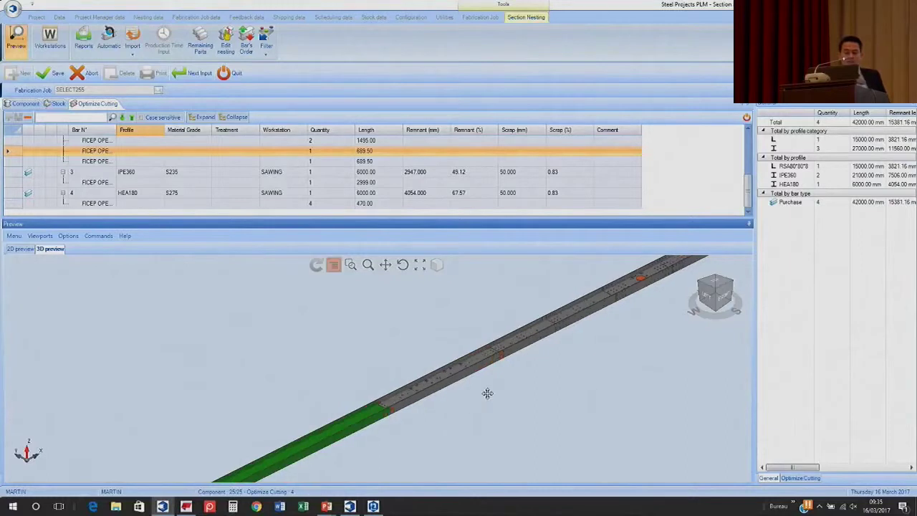
pyautogui.scroll(2, 567, 334)
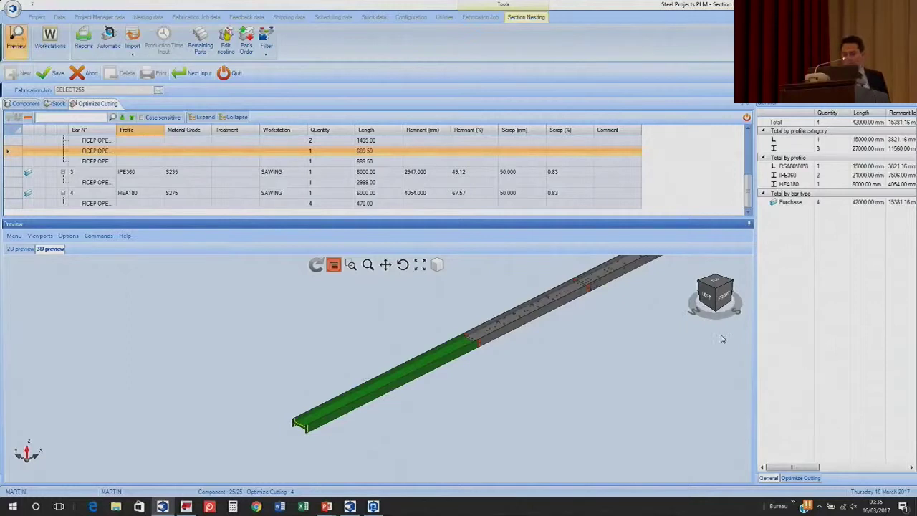
# - Widen the nesting totals area and examine the remnant and scrap figures by profile category, then narrow it again
pyautogui.moveTo(755, 286); pyautogui.dragTo(515, 290)
pyautogui.click(580, 123)
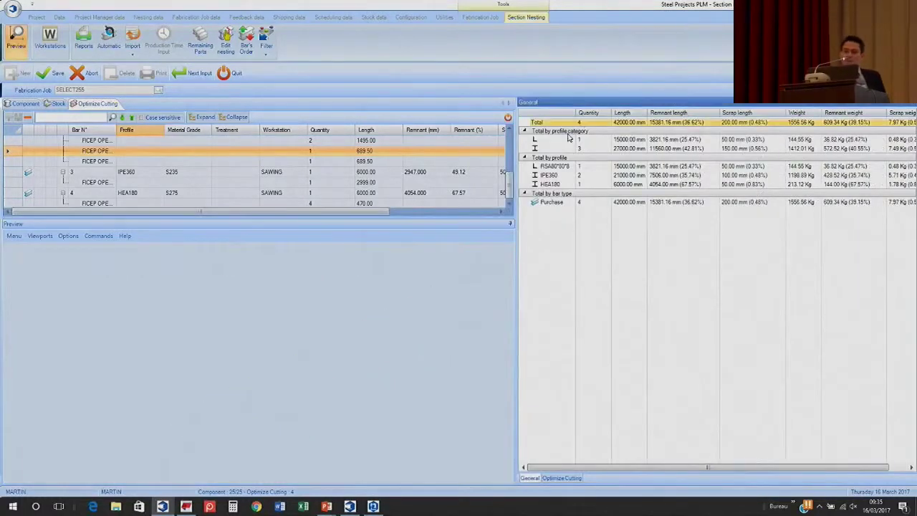
pyautogui.click(571, 141)
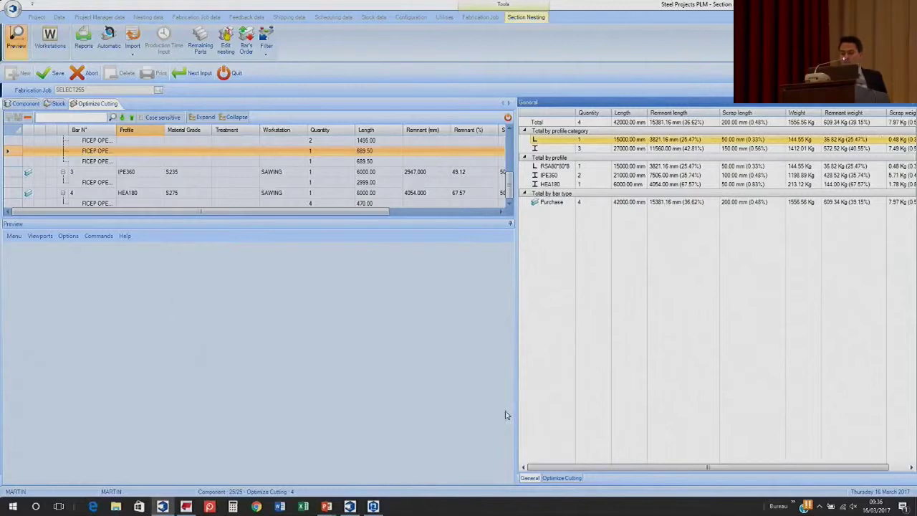
pyautogui.moveTo(515, 401); pyautogui.dragTo(451, 398)
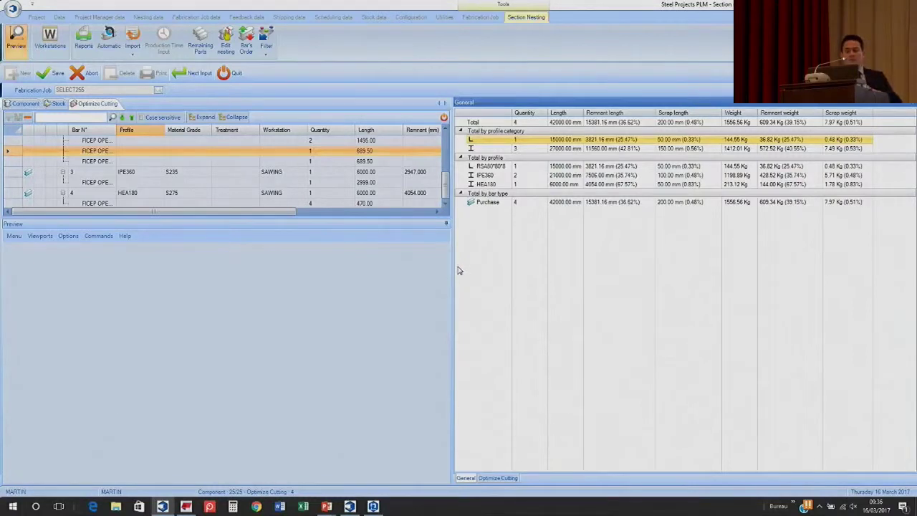
pyautogui.moveTo(452, 265); pyautogui.dragTo(557, 252)
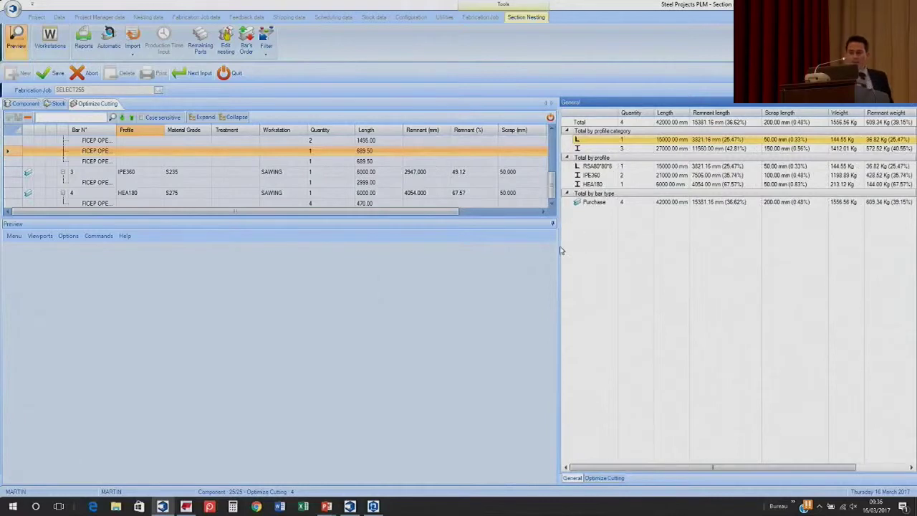
pyautogui.moveTo(558, 246); pyautogui.dragTo(669, 238)
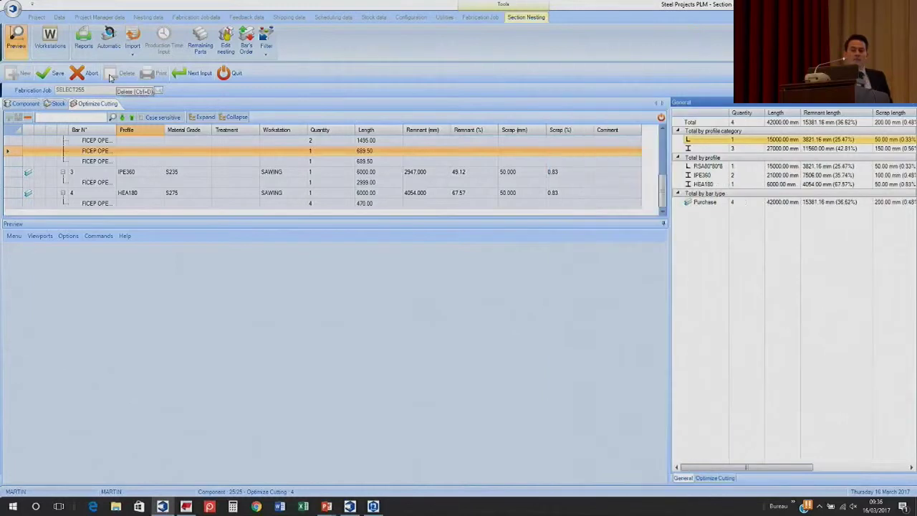
# - Save the section nesting of job SELECT255 and return to the fabrication job list
pyautogui.click(84, 41)
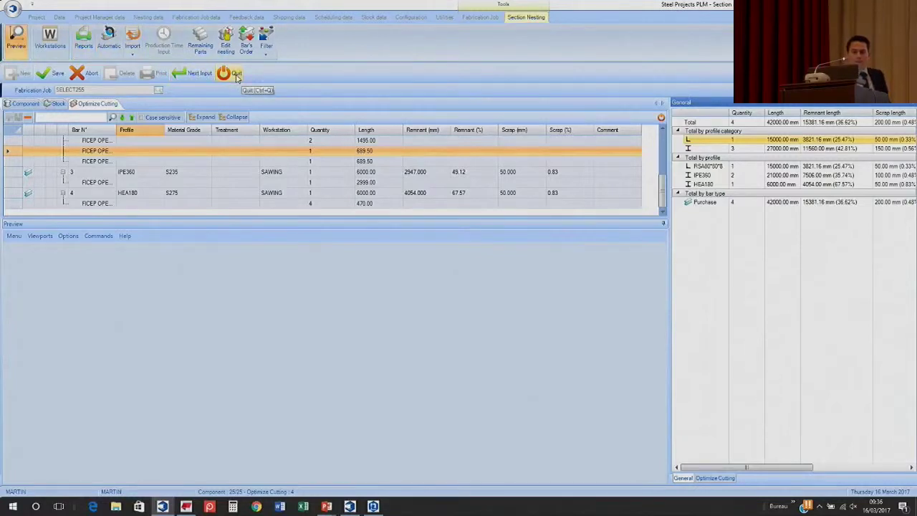
pyautogui.click(51, 72)
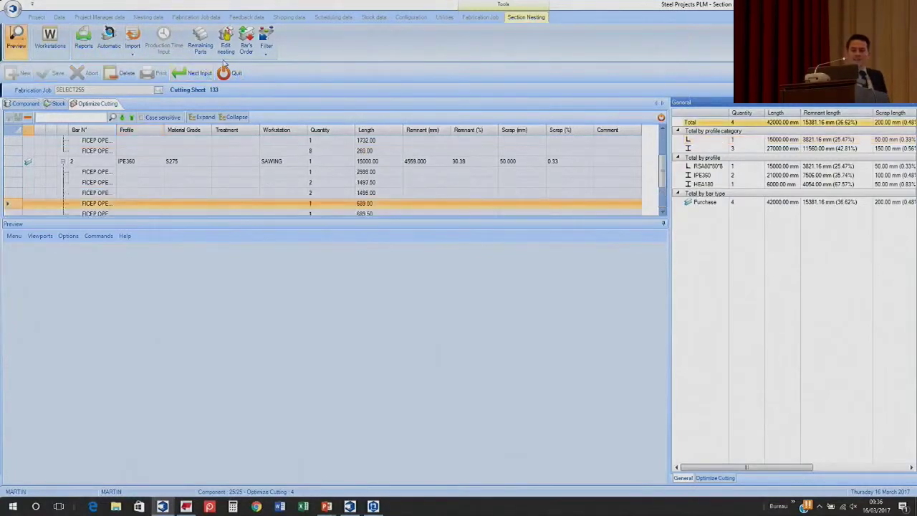
pyautogui.click(229, 74)
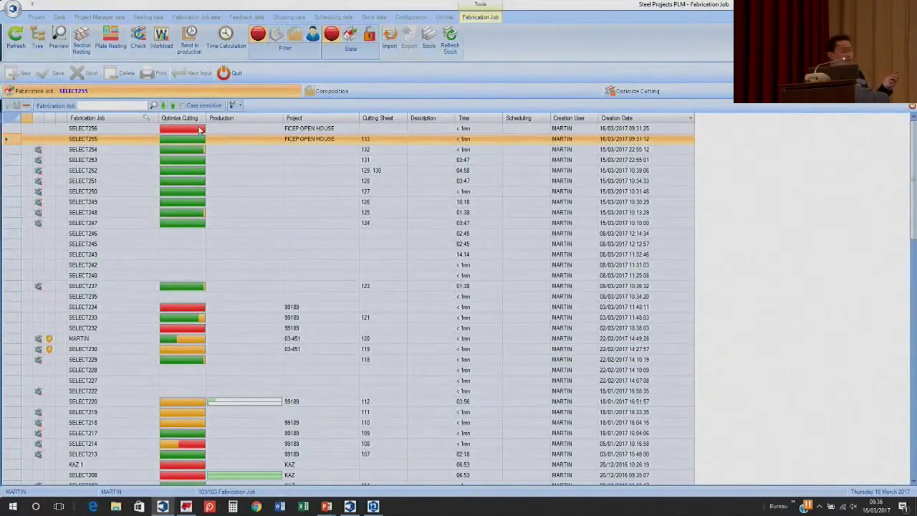
# - Check the nesting progress of SELECT255, then open fabrication job SELECT256 in plate nesting
pyautogui.moveTo(193, 141)
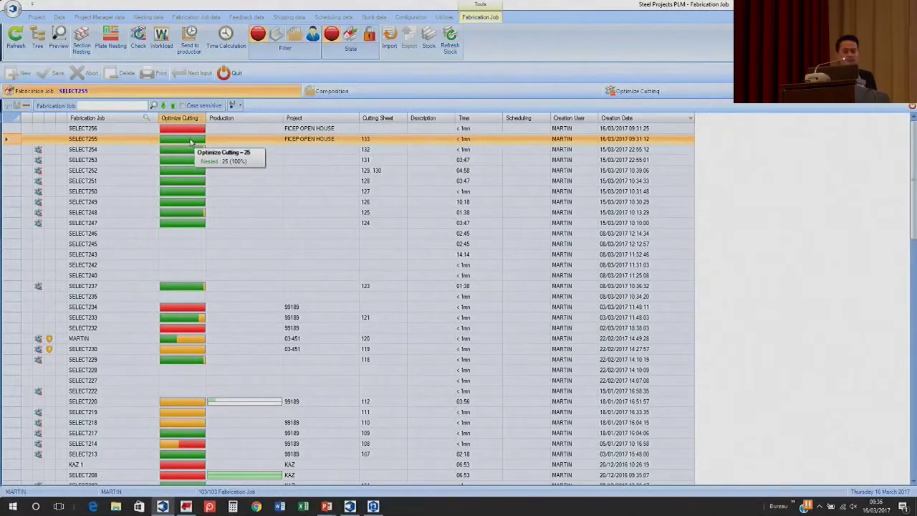
pyautogui.click(192, 130)
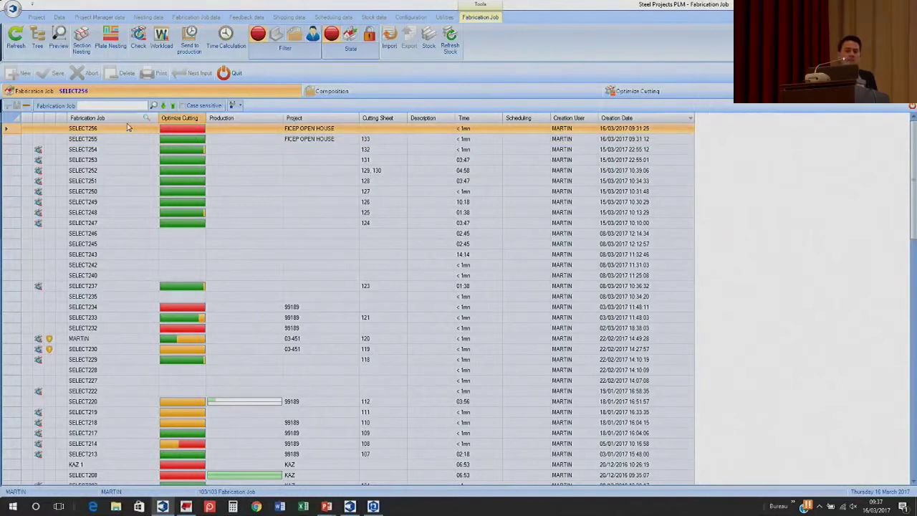
pyautogui.click(113, 44)
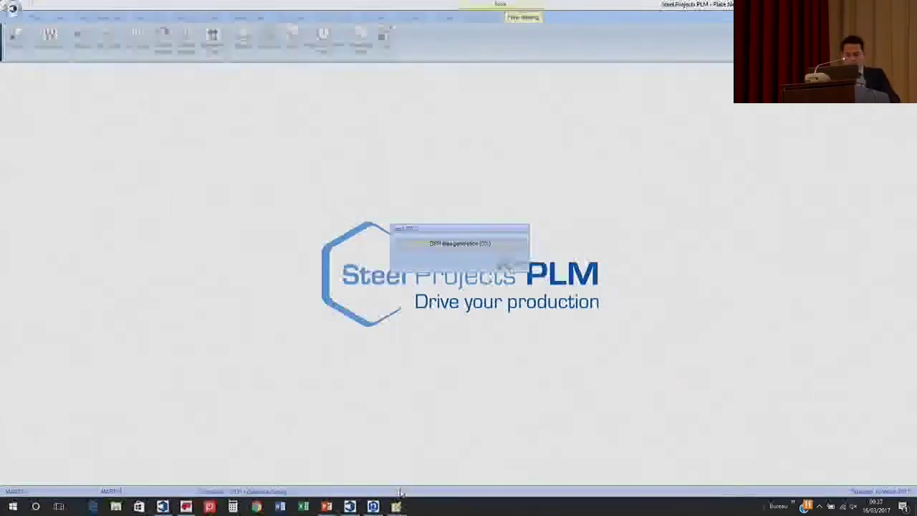
pyautogui.click(397, 507)
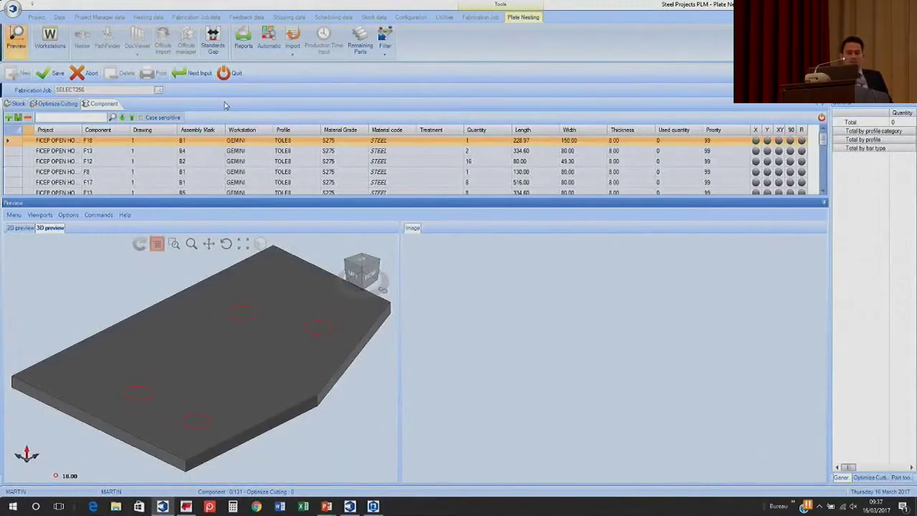
# - Preview several 8 mm TOLE8 components of SELECT256 one after another, finishing on F18
pyautogui.click(163, 182)
pyautogui.click(169, 159)
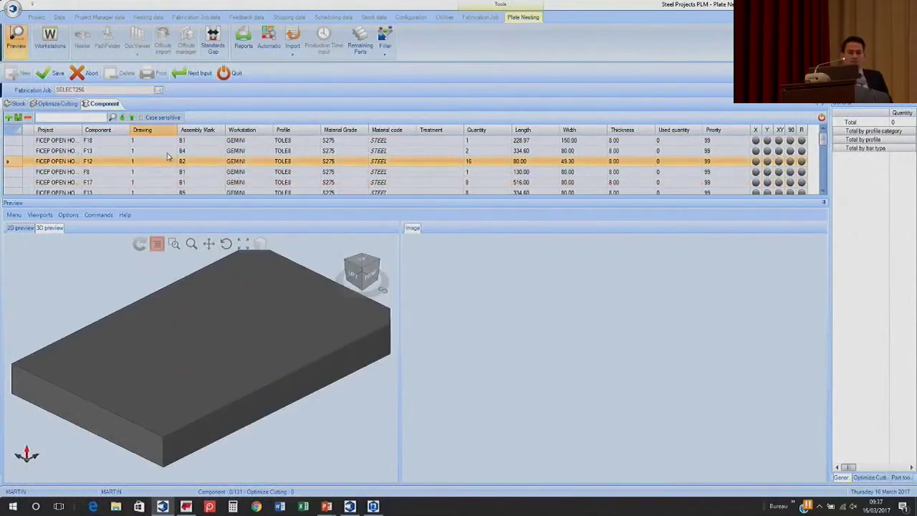
pyautogui.click(168, 150)
pyautogui.click(168, 141)
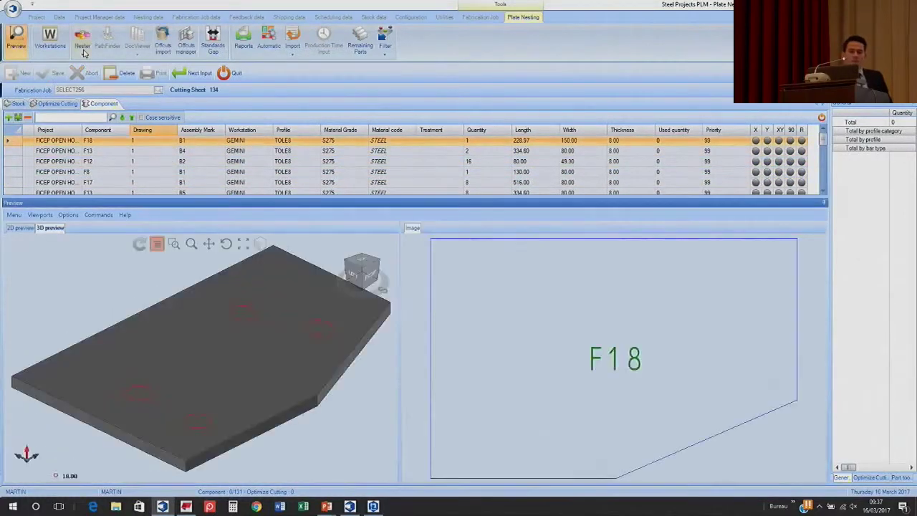
pyautogui.click(83, 53)
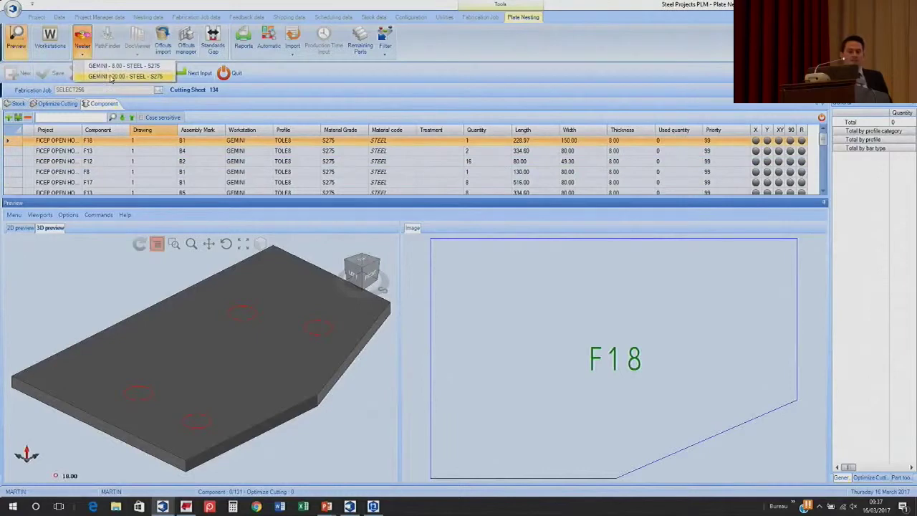
pyautogui.click(112, 75)
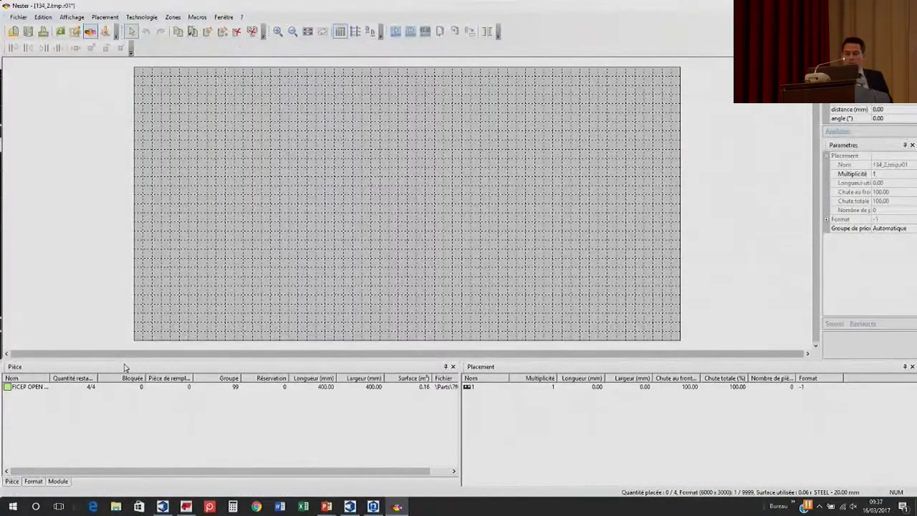
pyautogui.hotkey('alt', 'F4')
pyautogui.click(475, 275)
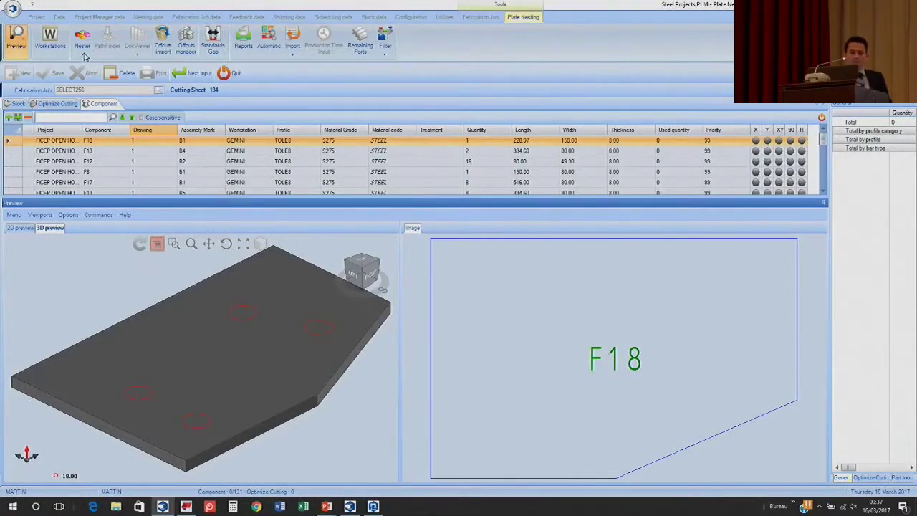
# - Open the GEMINI 8.00 STEEL S275 parts in Nester and nest them automatically on the plate
pyautogui.click(83, 55)
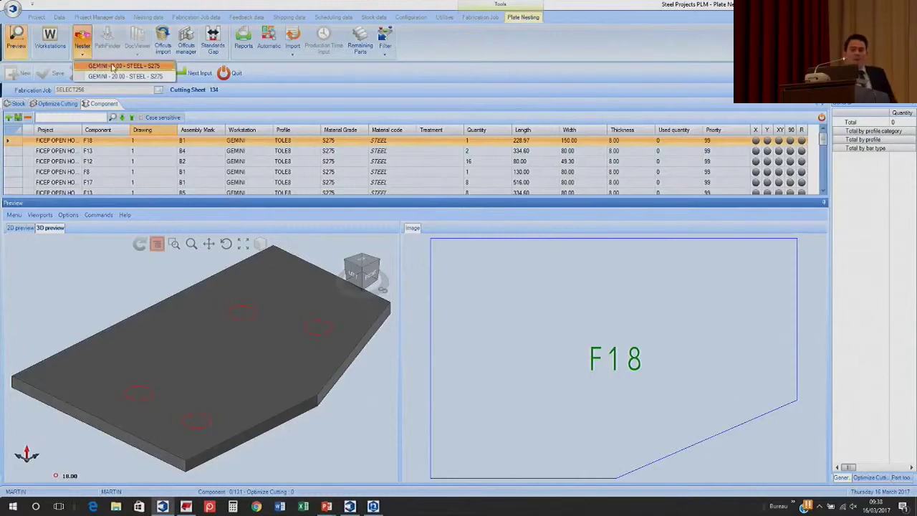
pyautogui.click(112, 67)
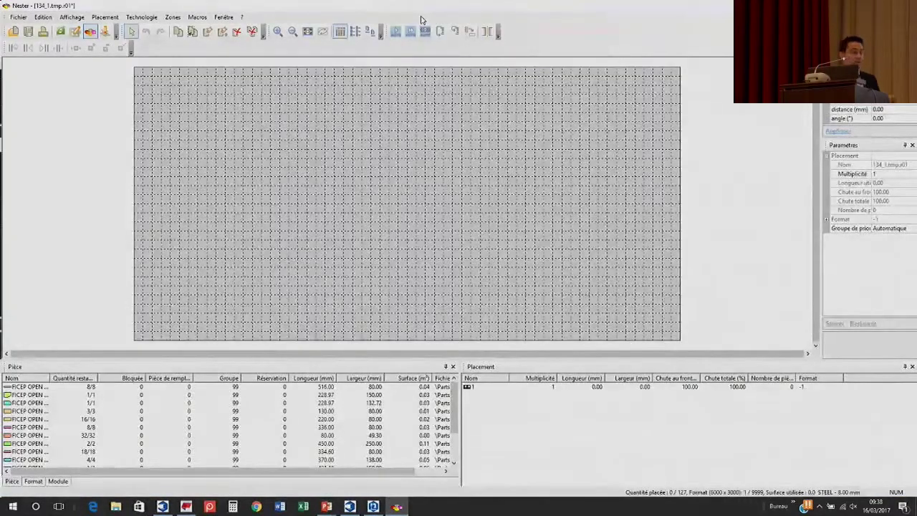
pyautogui.click(396, 32)
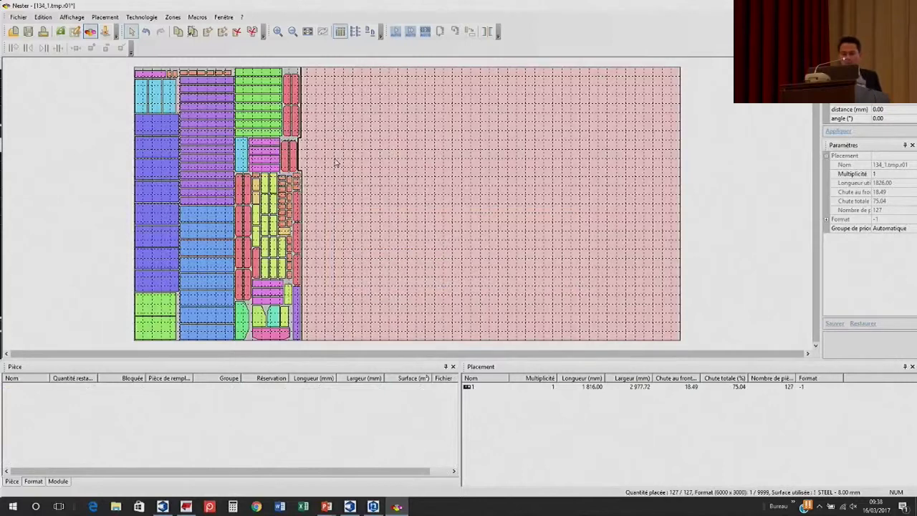
# - Close Nester, keeping the 8 mm plate layout, and save the changes to the SELECT256 plate nesting
pyautogui.hotkey('ctrl', 'F4')
pyautogui.click(432, 275)
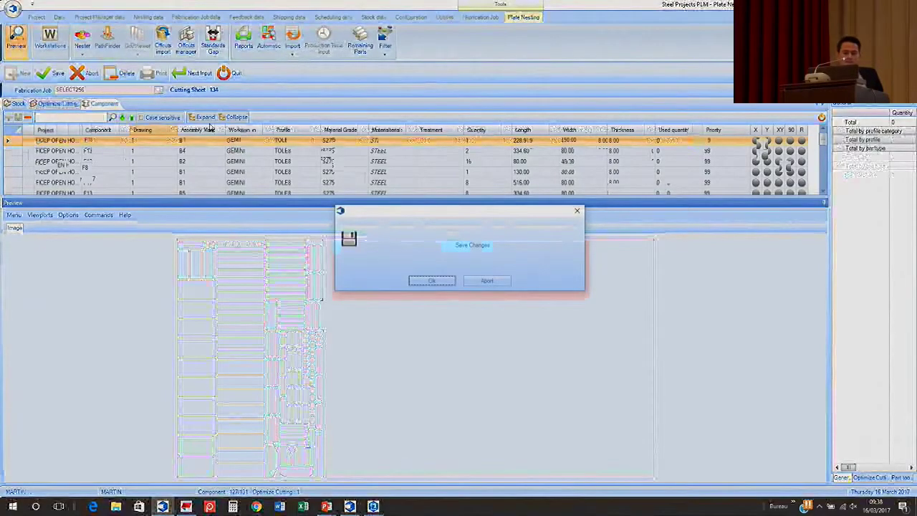
pyautogui.click(431, 280)
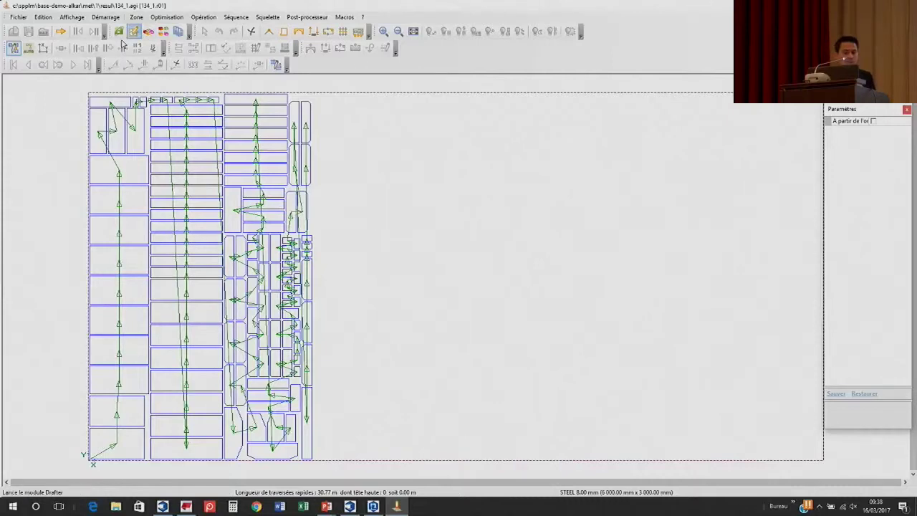
# - Start the cutting simulation of the nested 8 mm plate and try applying a much higher simulation speed
pyautogui.click(241, 48)
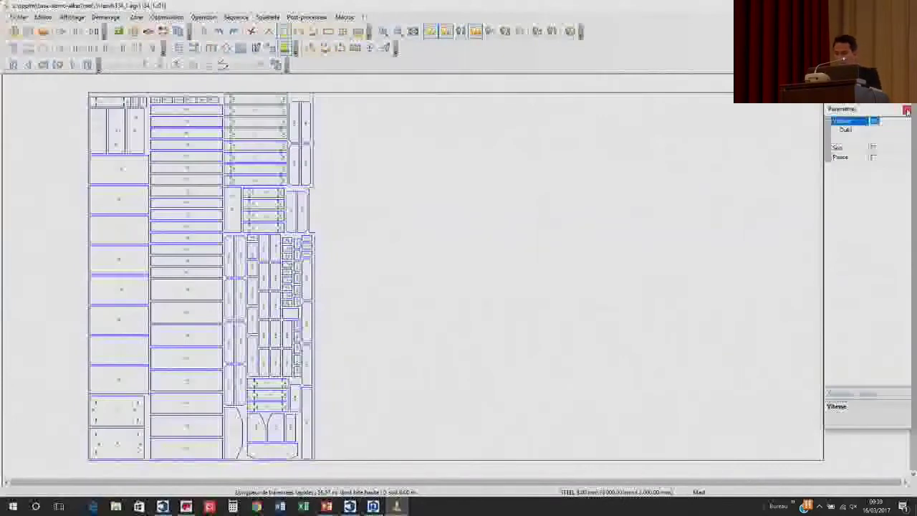
pyautogui.write('100000000')
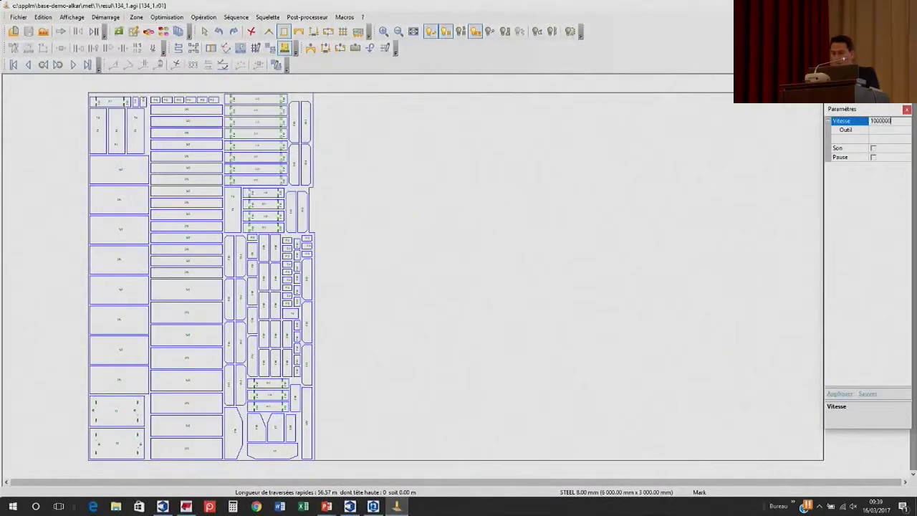
pyautogui.press('Return')
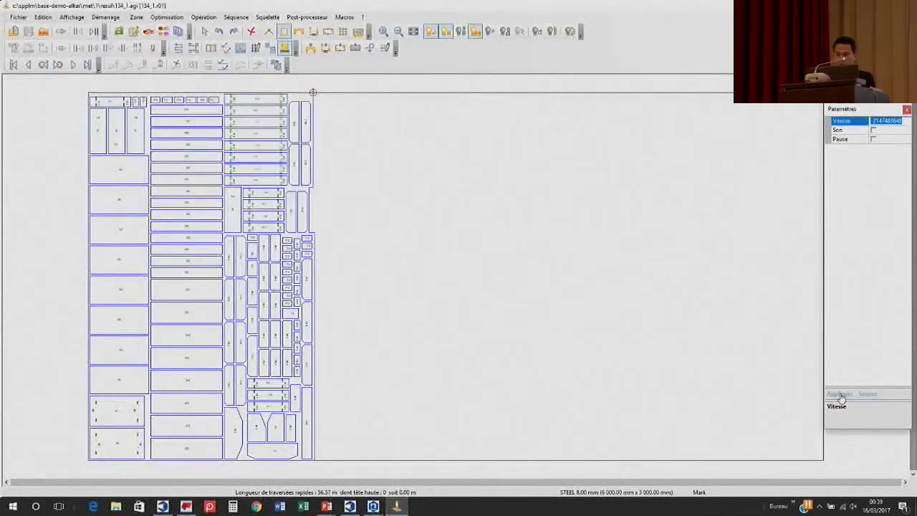
pyautogui.click(839, 394)
# - Set the simulation speed (Vitesse) to 1000000 and run the marking and cutting simulation of the plate again
pyautogui.click(875, 120)
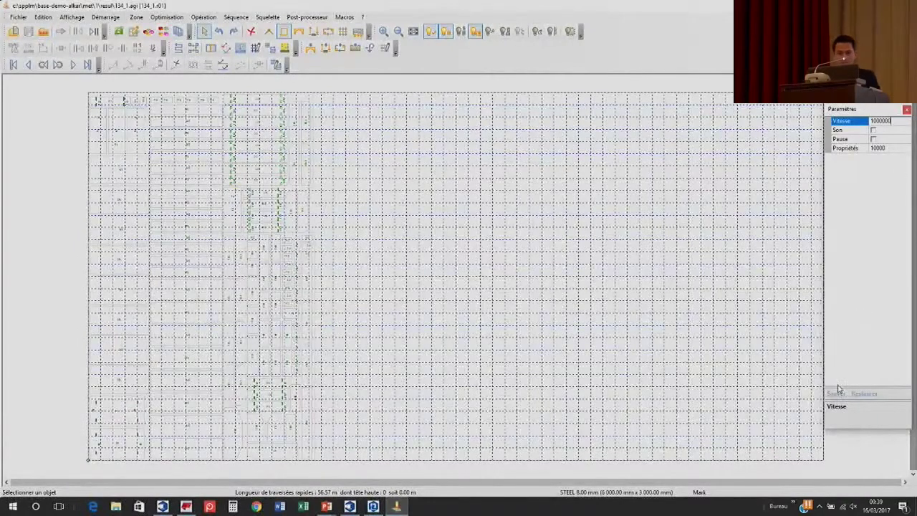
pyautogui.press('Return')
pyautogui.click(282, 50)
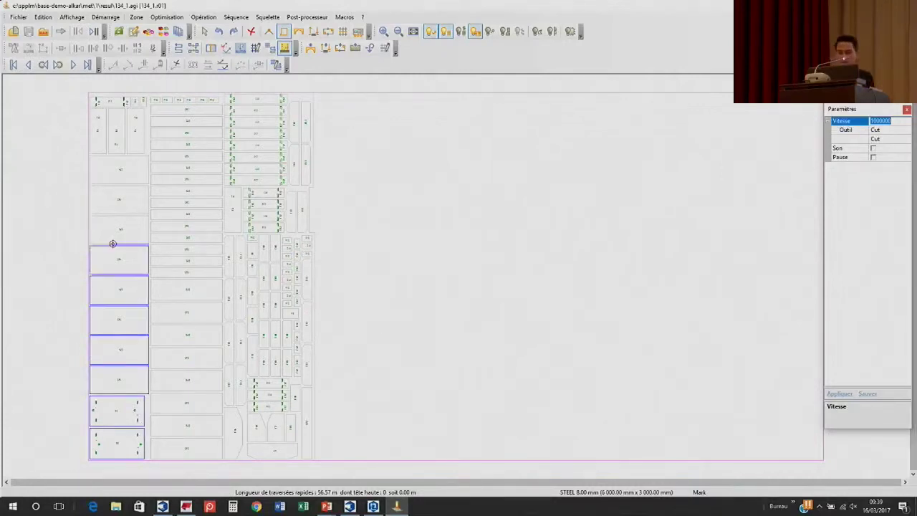
# - Stop the cutting simulation, close the cutting path window and leave the plate nesting of SELECT256
pyautogui.press('Escape')
pyautogui.hotkey('alt', 'F4')
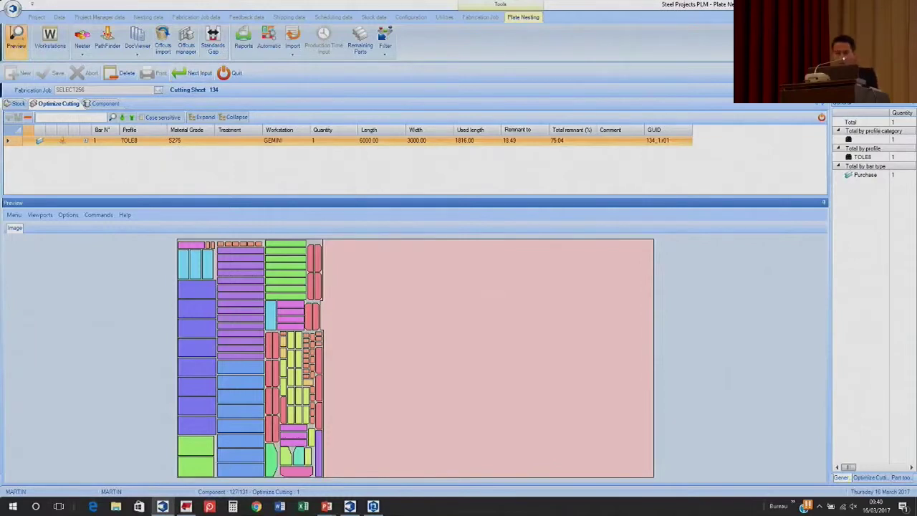
pyautogui.click(237, 73)
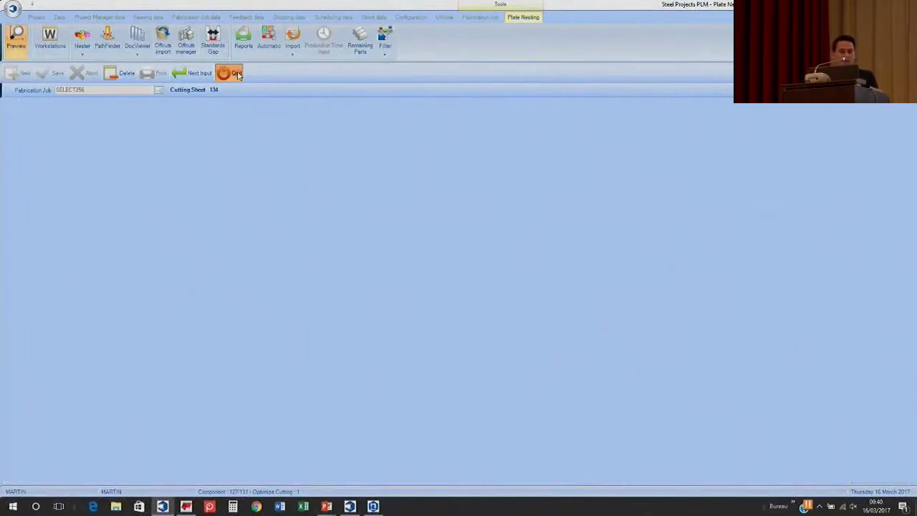